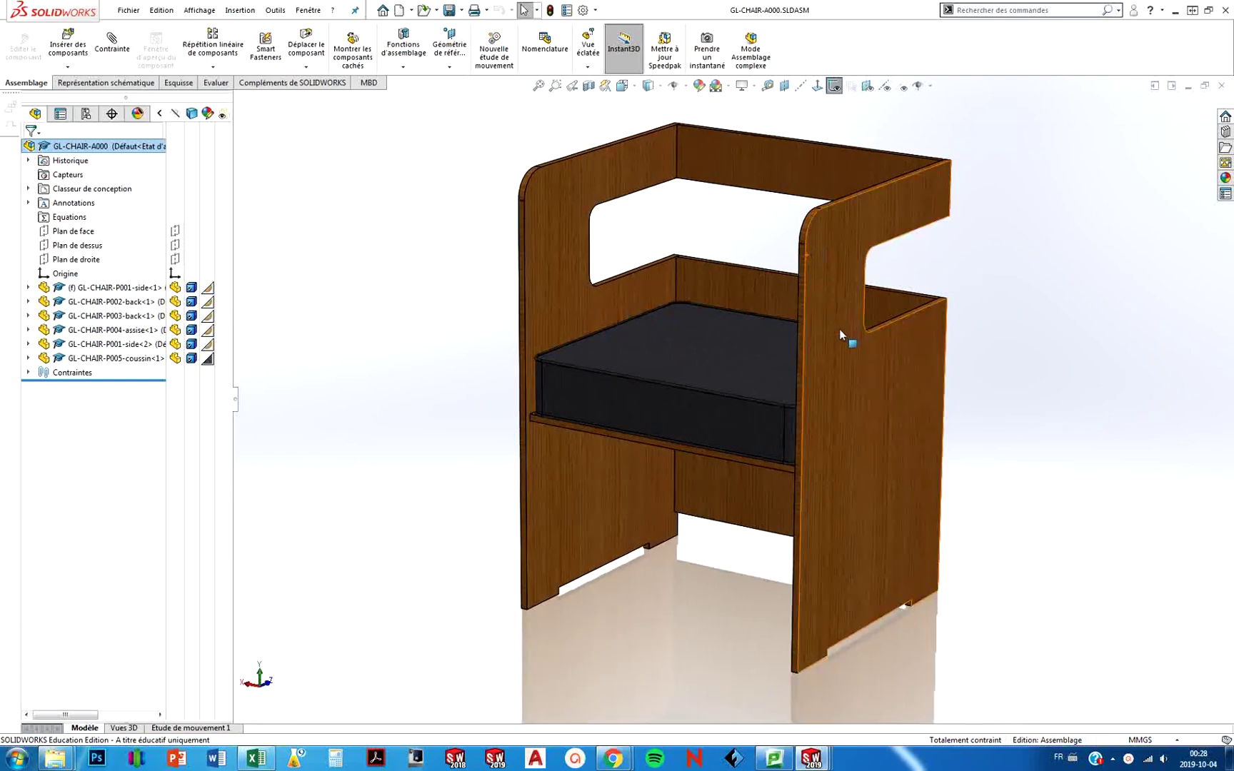
Hide the seat cushion component GL-CHAIR-P005-coussin in the chair assembly.
scroll(856, 272, "down", 2)
scroll(856, 275, "up", 3)
scroll(854, 276, "down", 1)
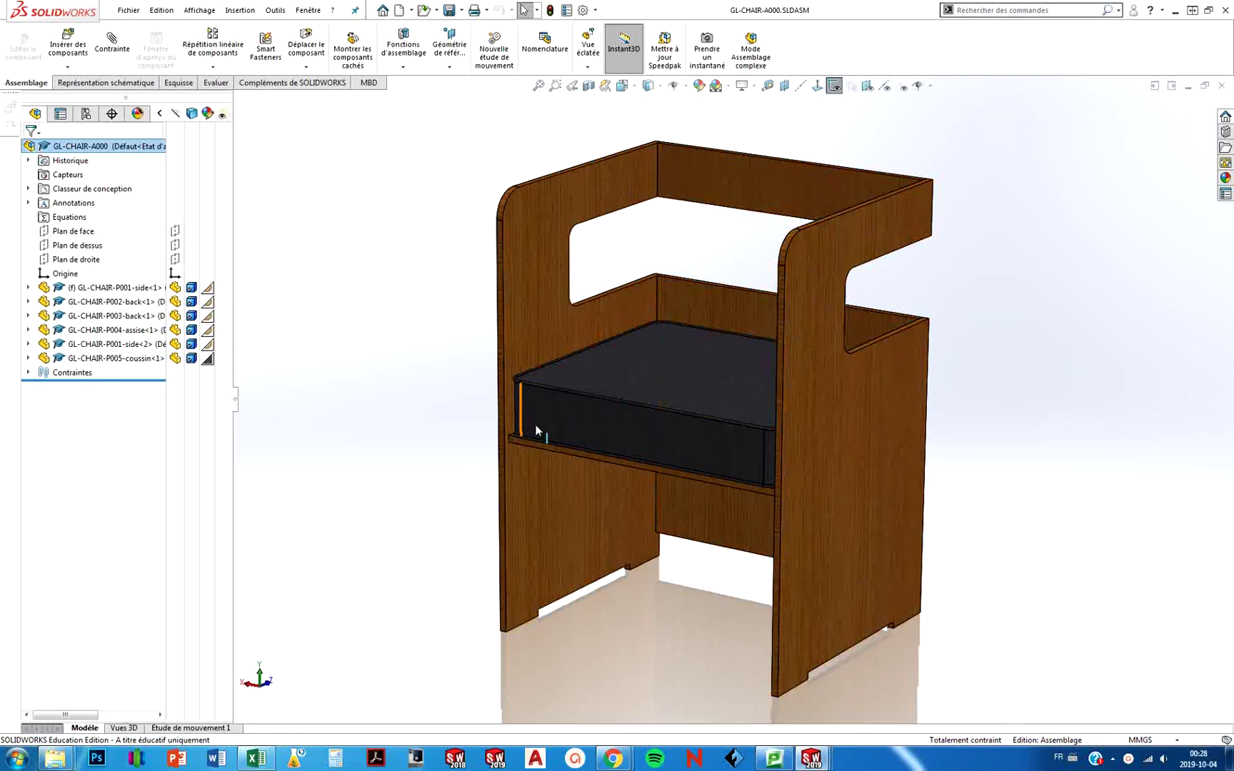
left_click(226, 367)
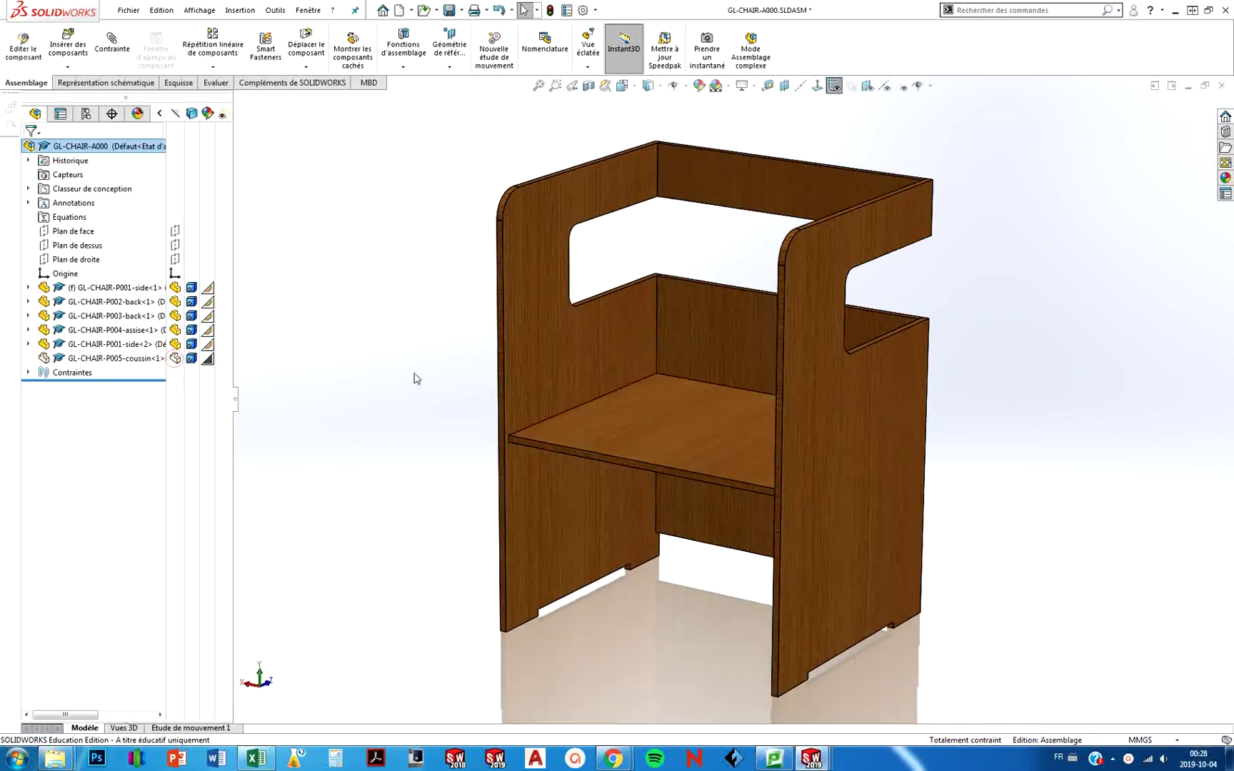
Turn off the perspective view and RealView graphics for the chair assembly display.
middle_click_drag(414, 372, 413, 315)
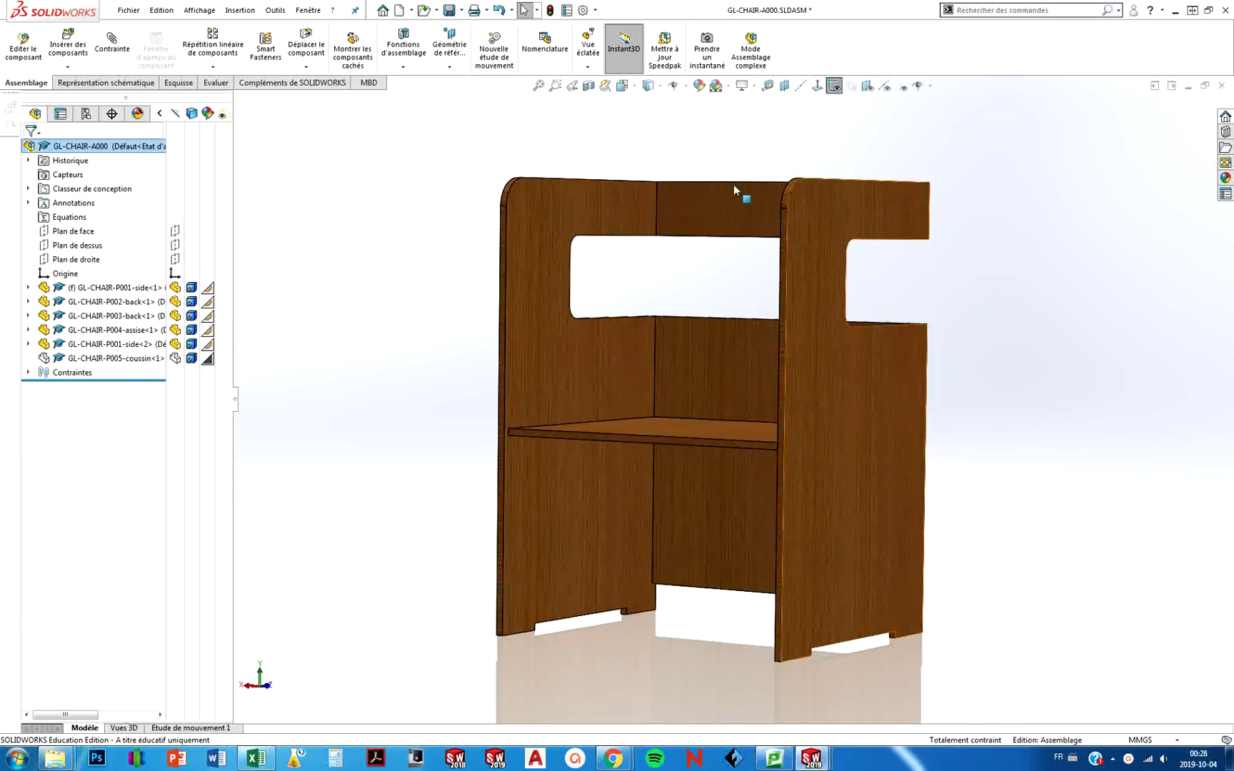
middle_click_drag(743, 318, 730, 347)
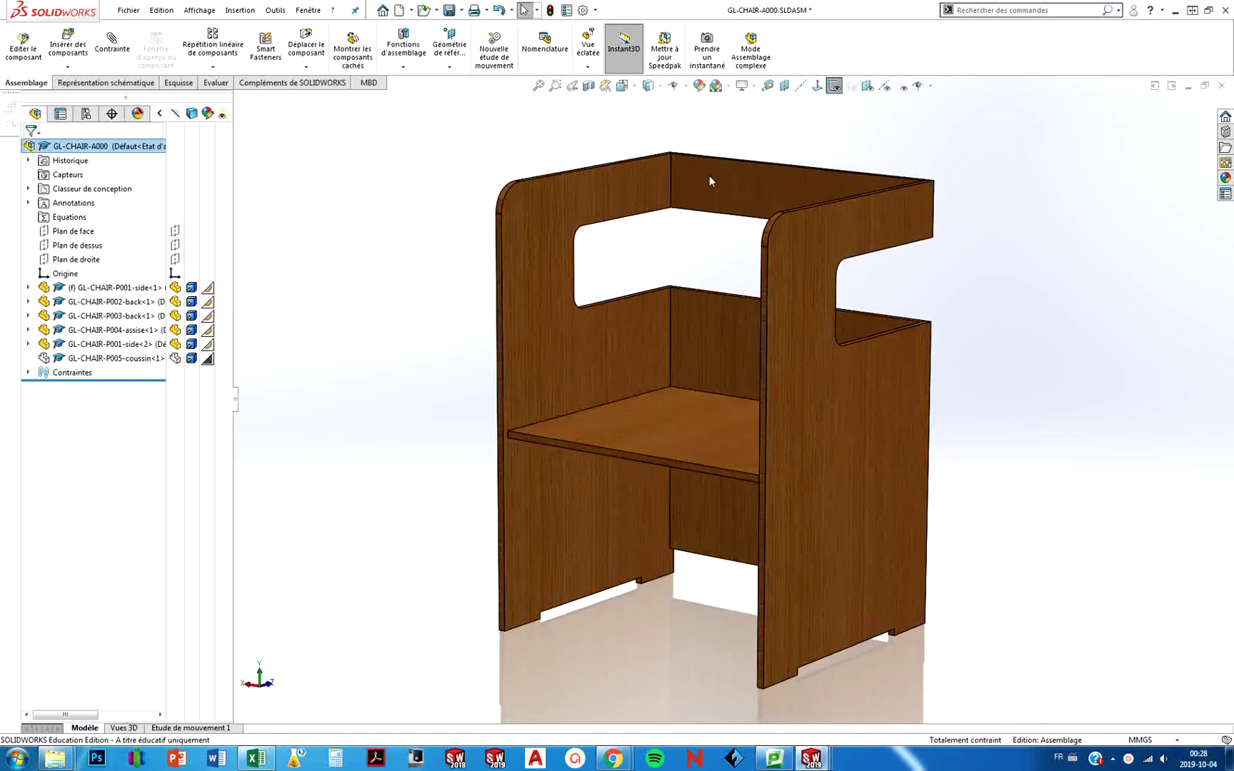
left_click(753, 88)
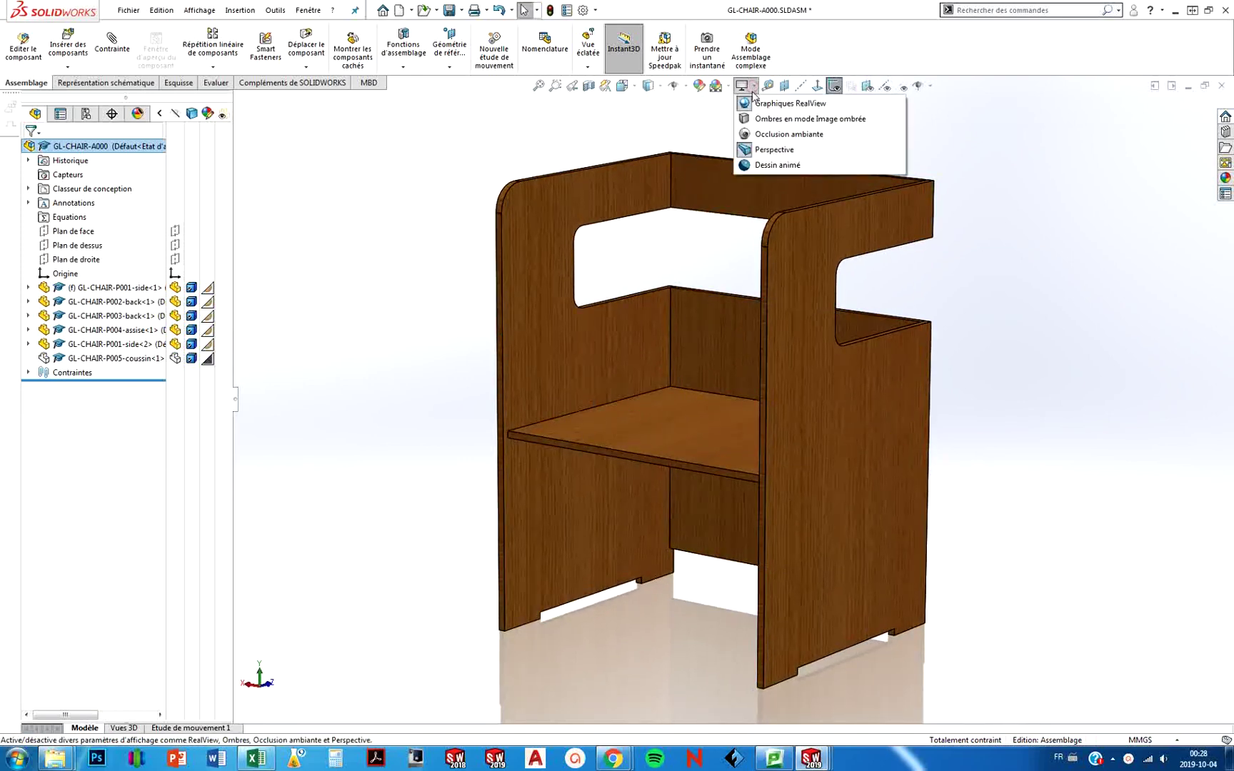
left_click(744, 151)
left_click(755, 87)
left_click(748, 105)
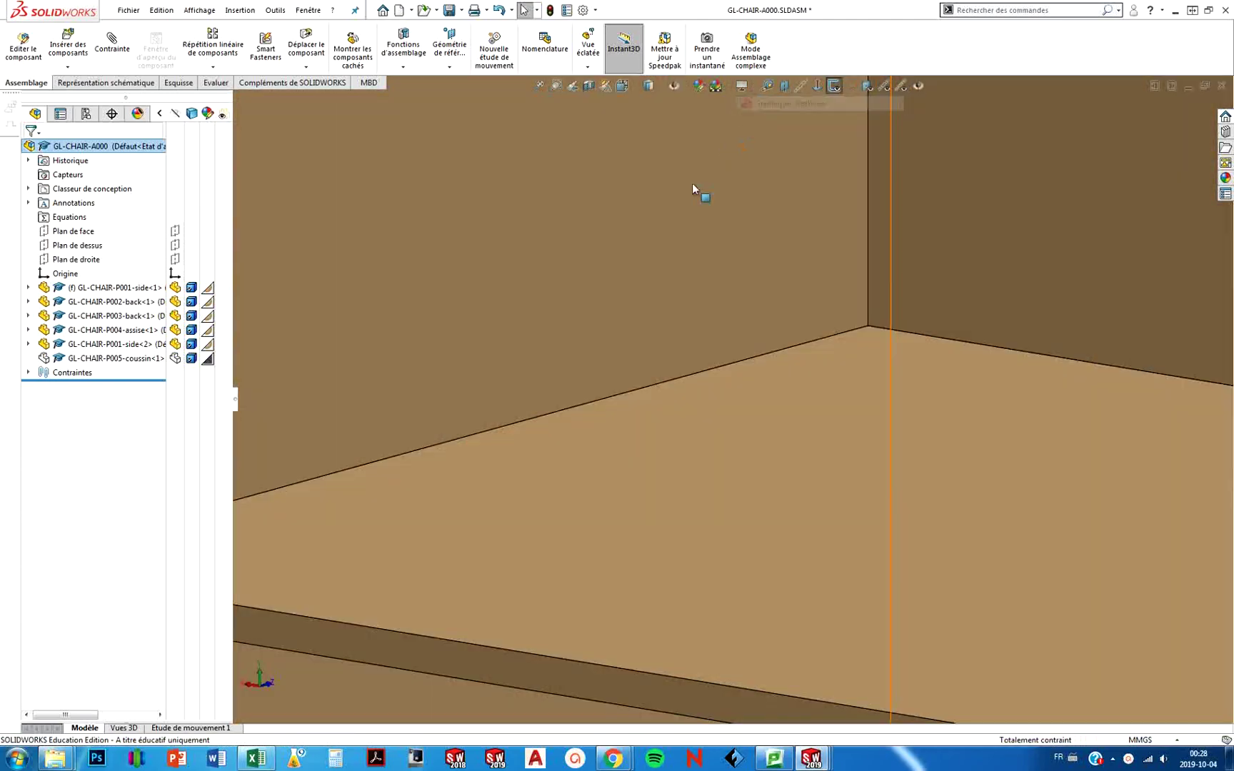
Edit the seat part GL-CHAIR-P004-assise in the context of the chair assembly.
scroll(697, 487, "up", 7)
middle_click_drag(713, 401, 749, 407)
scroll(787, 325, "down", 1)
middle_click_drag(813, 342, 812, 353)
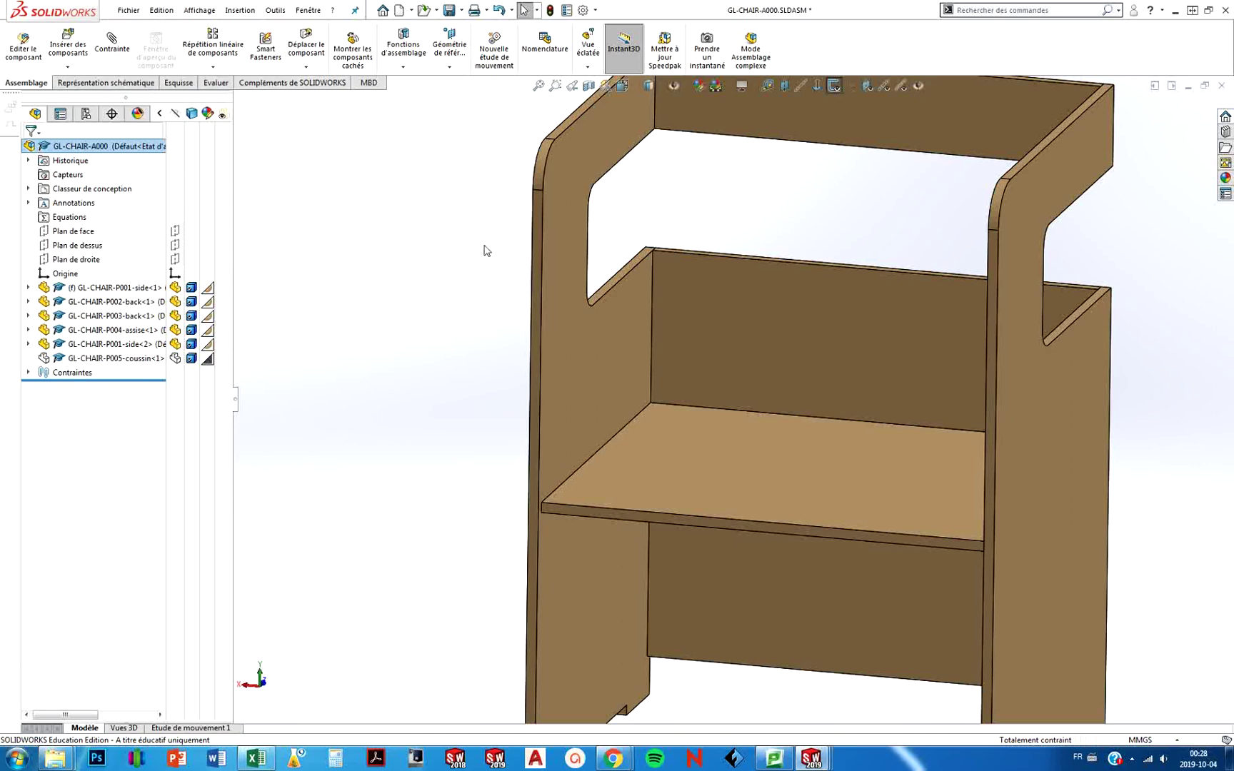
middle_click_drag(543, 327, 520, 372)
scroll(714, 343, "up", 2)
scroll(742, 419, "down", 1)
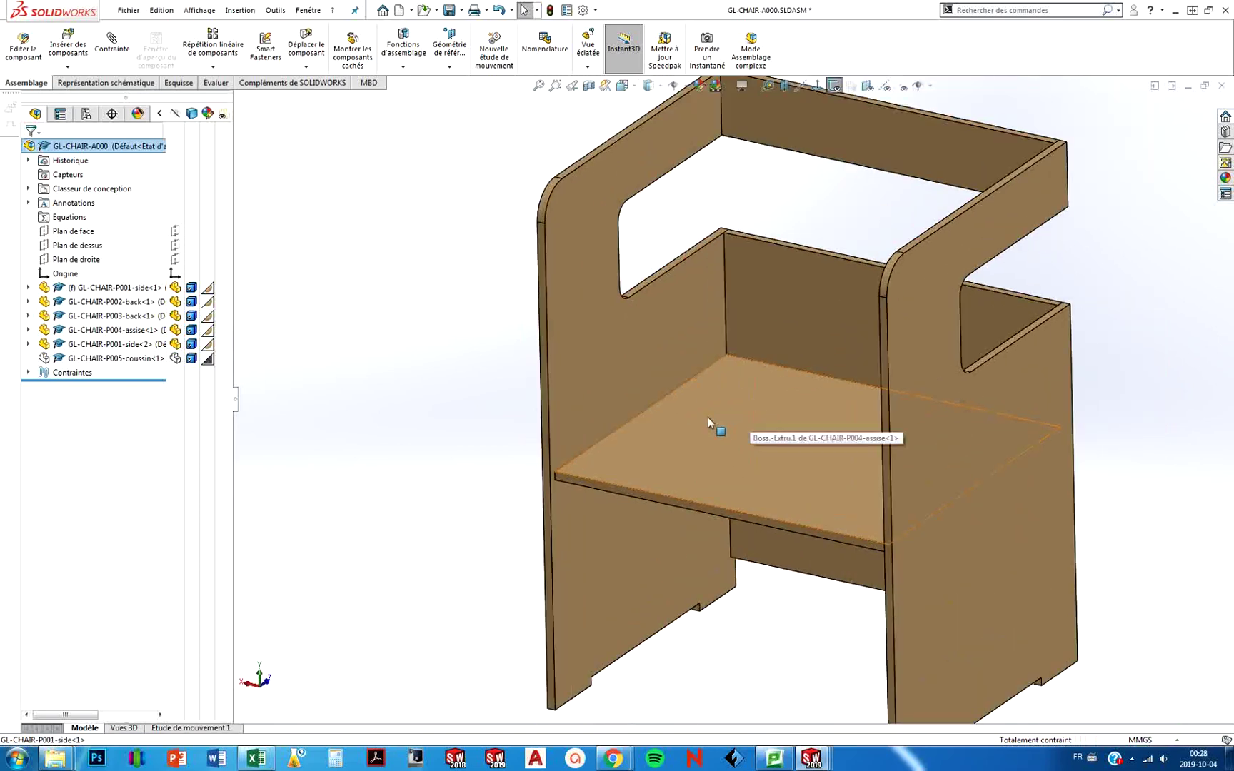
left_click(706, 417)
right_click(705, 416)
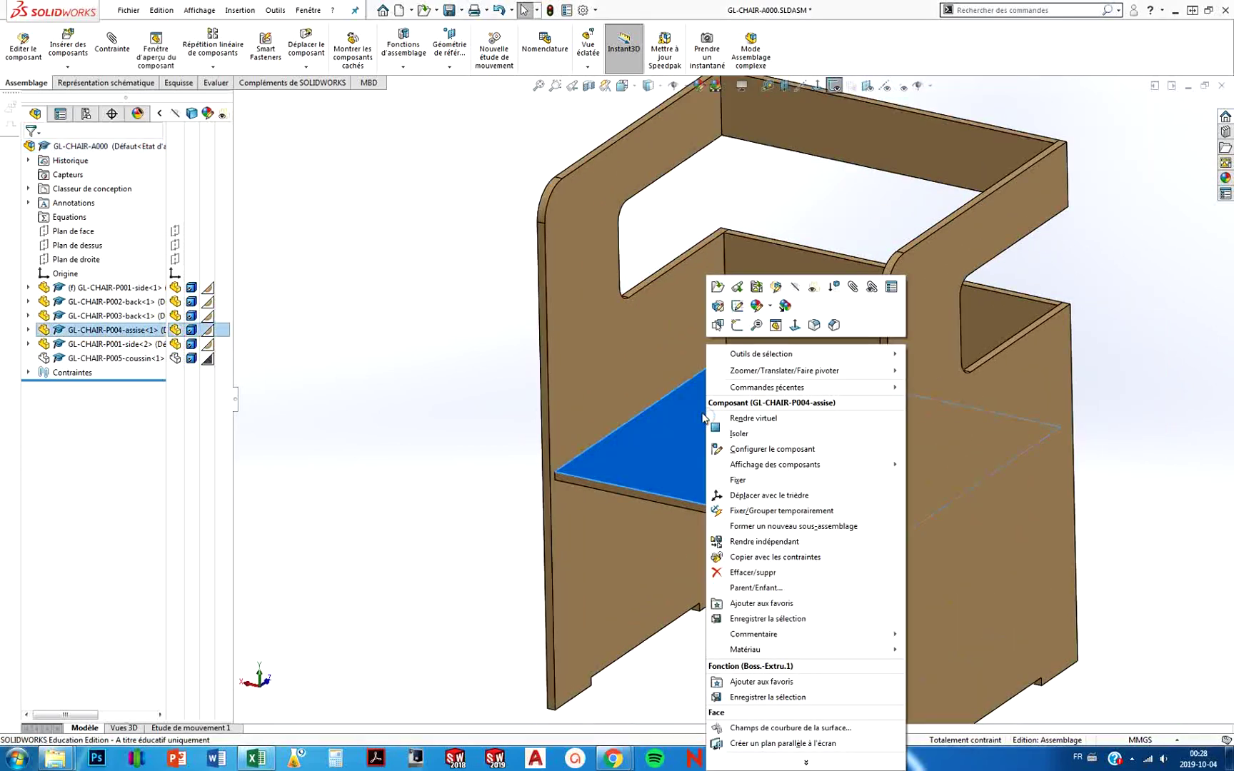
left_click(777, 287)
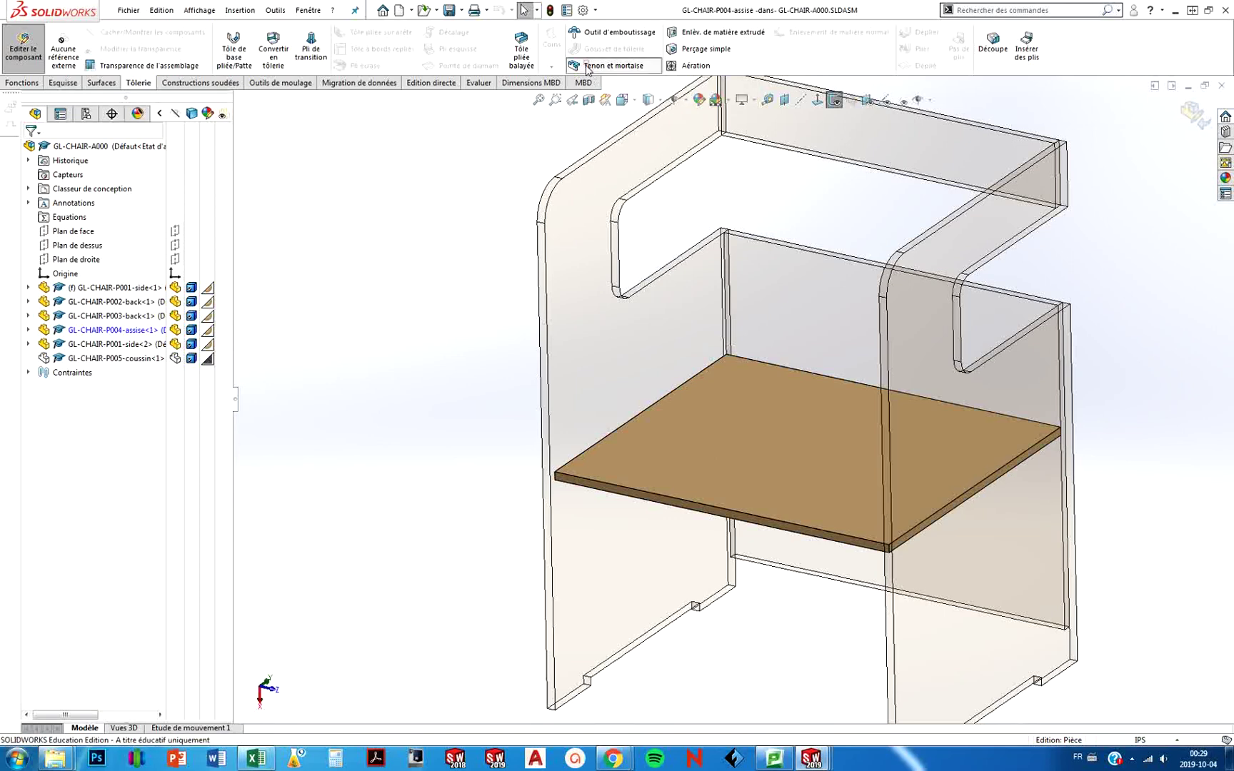
Start a Tenon et mortaise feature with the seat's upper side edge and the outer face of the adjoining GL-CHAIR-P001-side<1> panel.
scroll(675, 479, "down", 5)
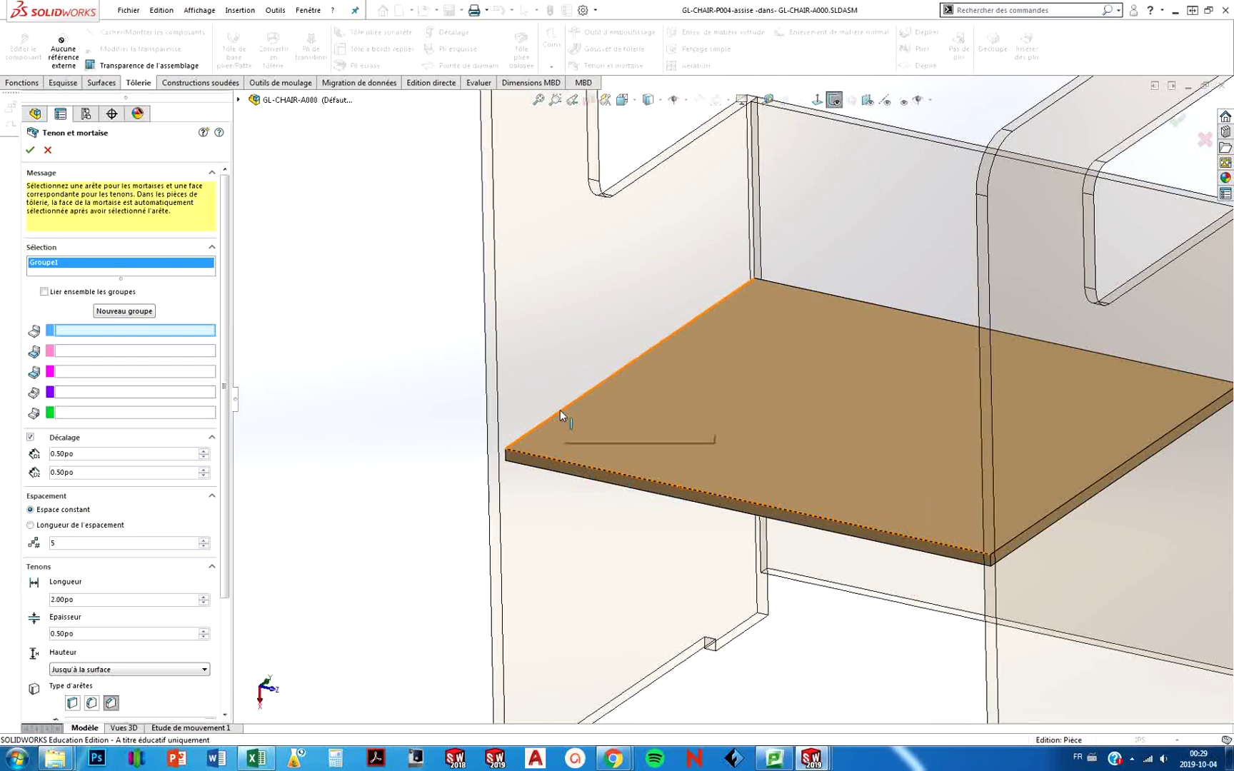
left_click(560, 411)
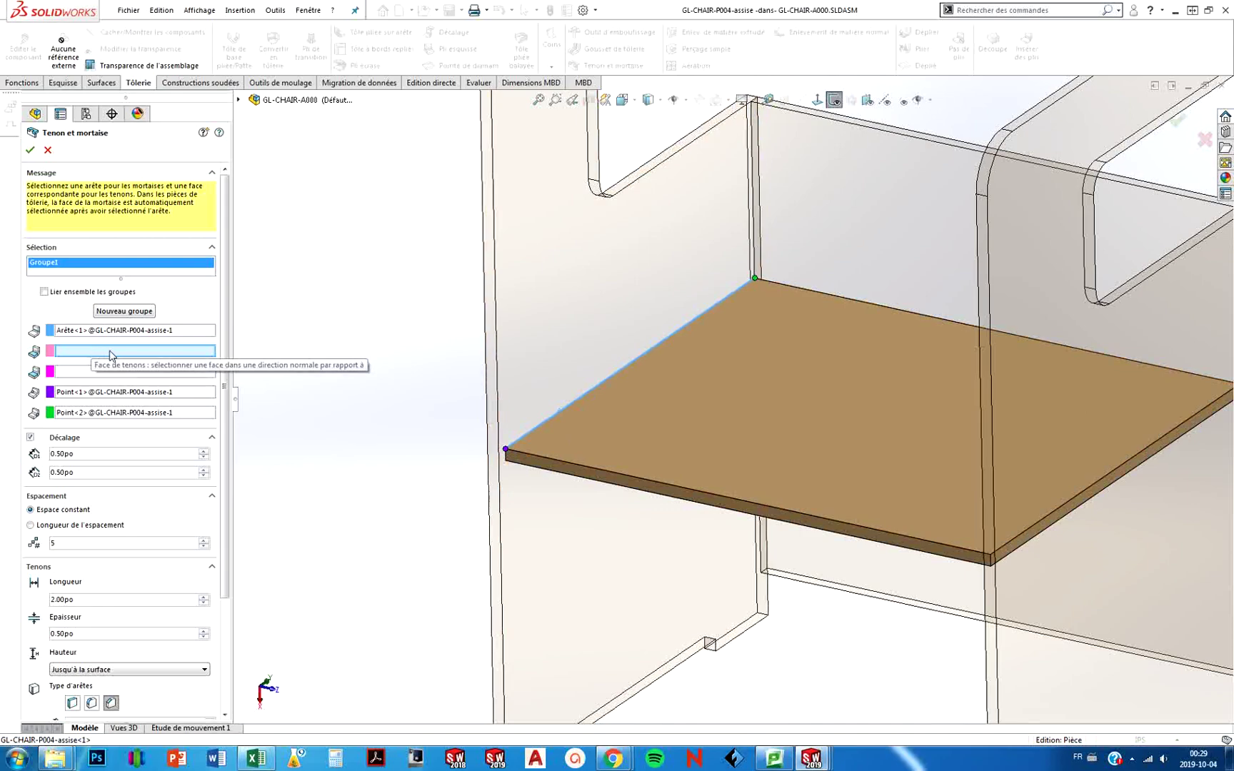
mouse_move(368, 326)
middle_mouse_down()
mouse_move(465, 336)
mouse_move(457, 325)
mouse_move(455, 354)
mouse_move(398, 349)
mouse_move(385, 312)
middle_mouse_up()
left_click(354, 238)
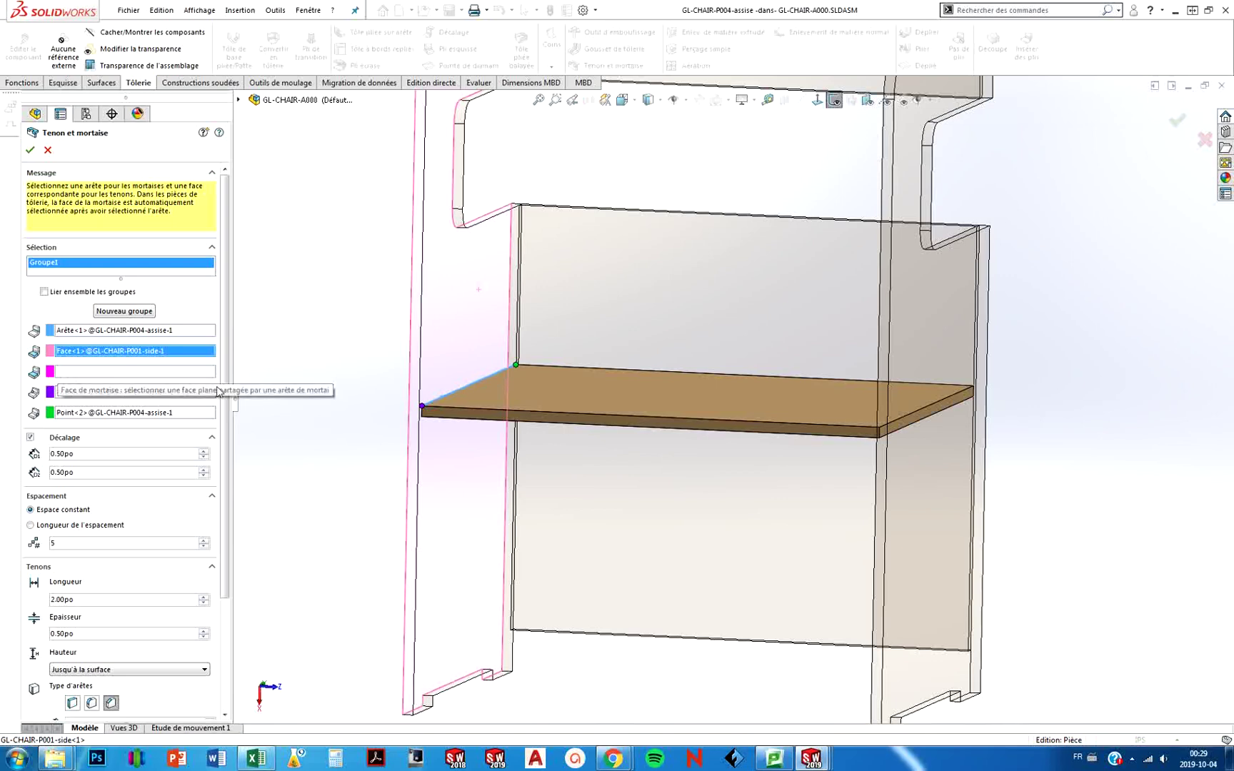
middle_click_drag(330, 367, 374, 404)
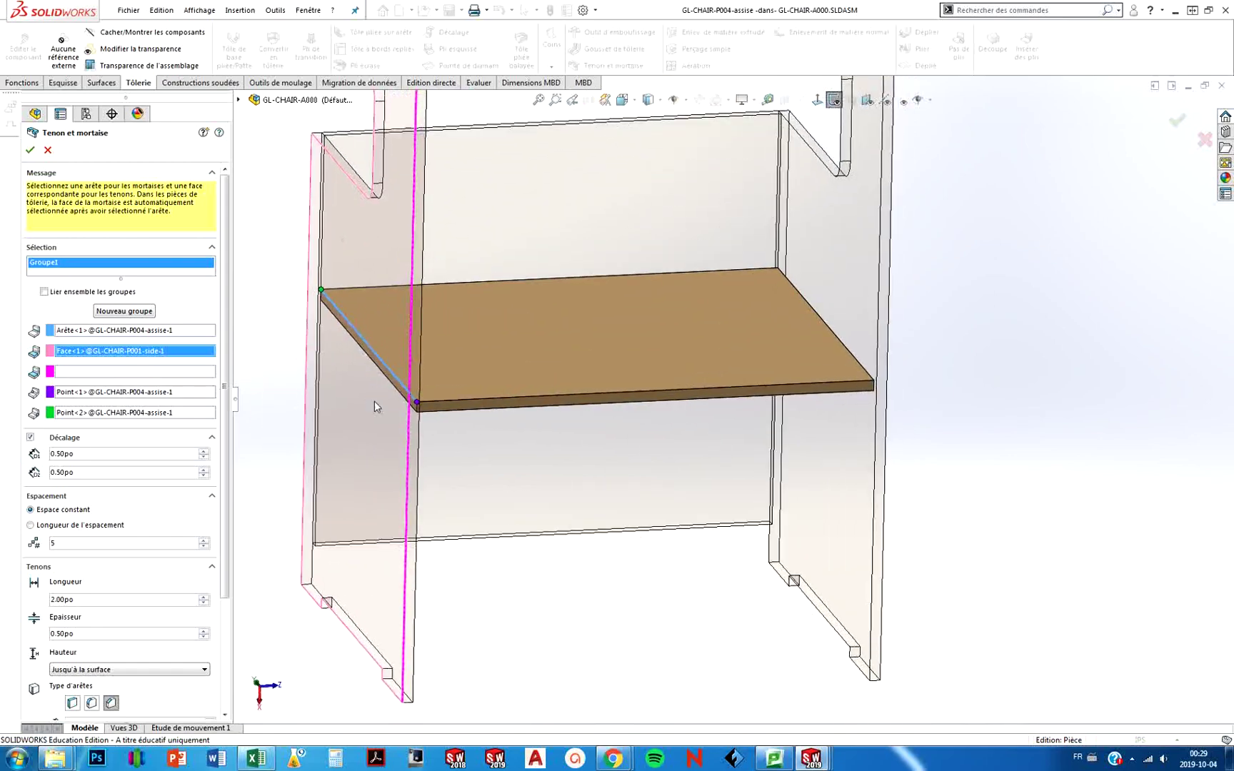
scroll(428, 421, "down", 3)
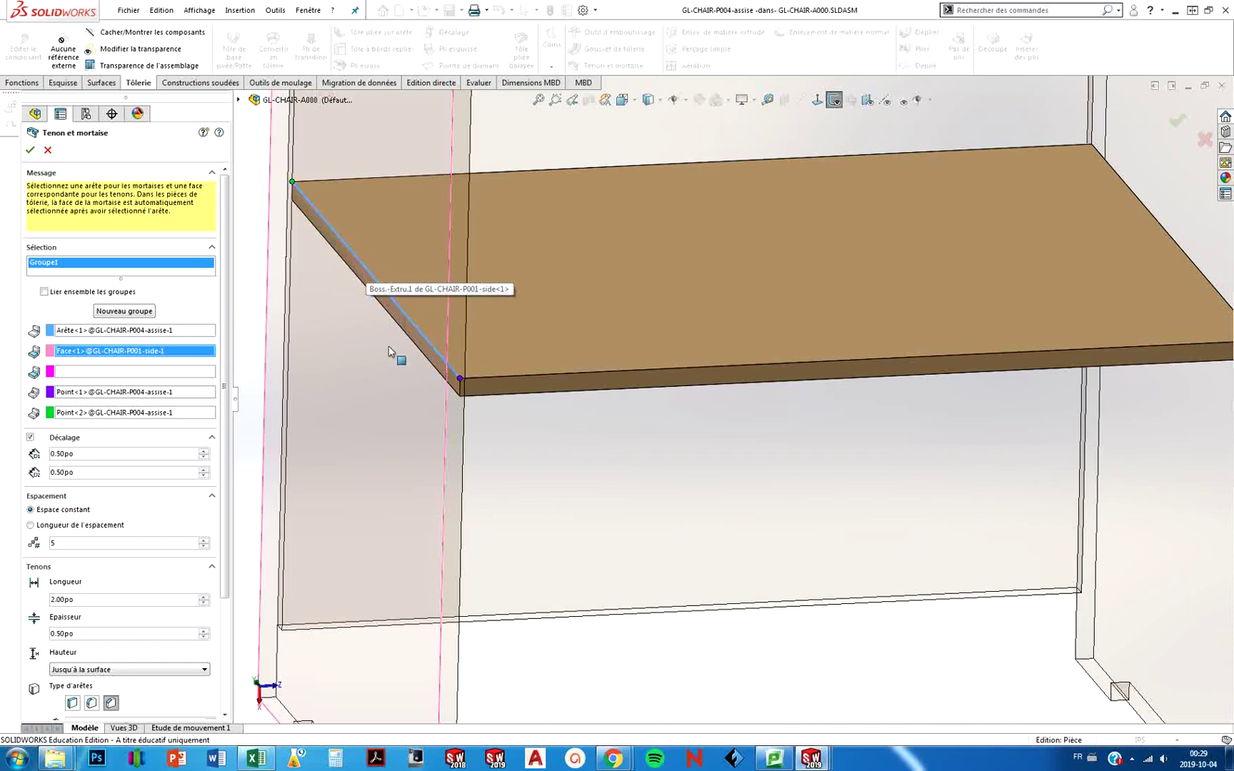
scroll(454, 446, "up", 5)
scroll(435, 407, "down", 4)
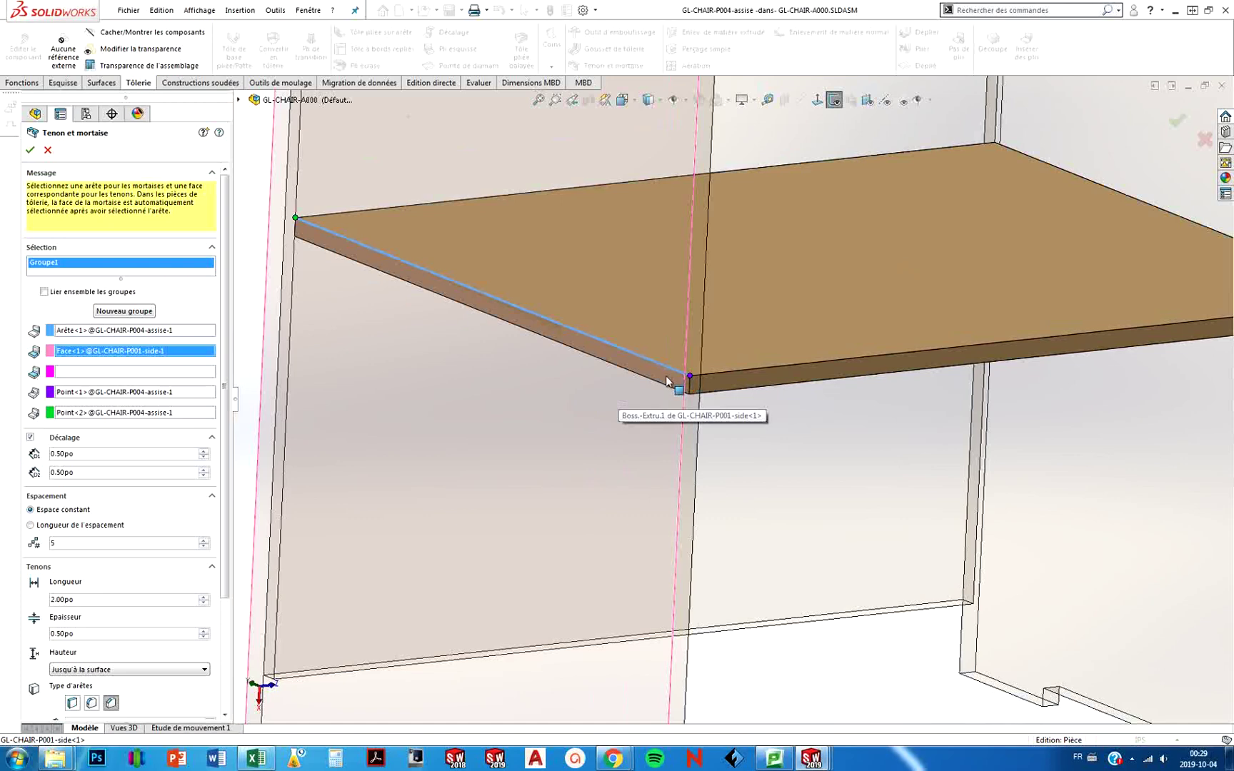
right_click(669, 377)
left_click(712, 431)
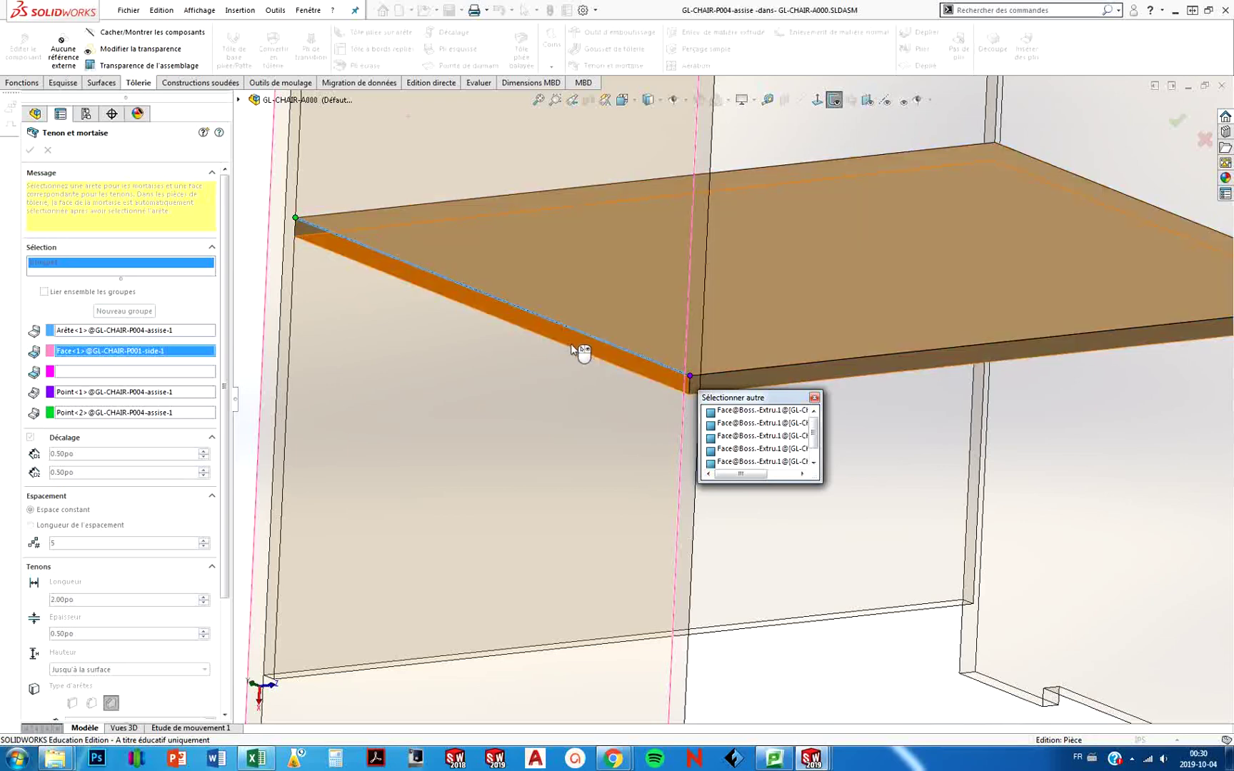
left_click(814, 398)
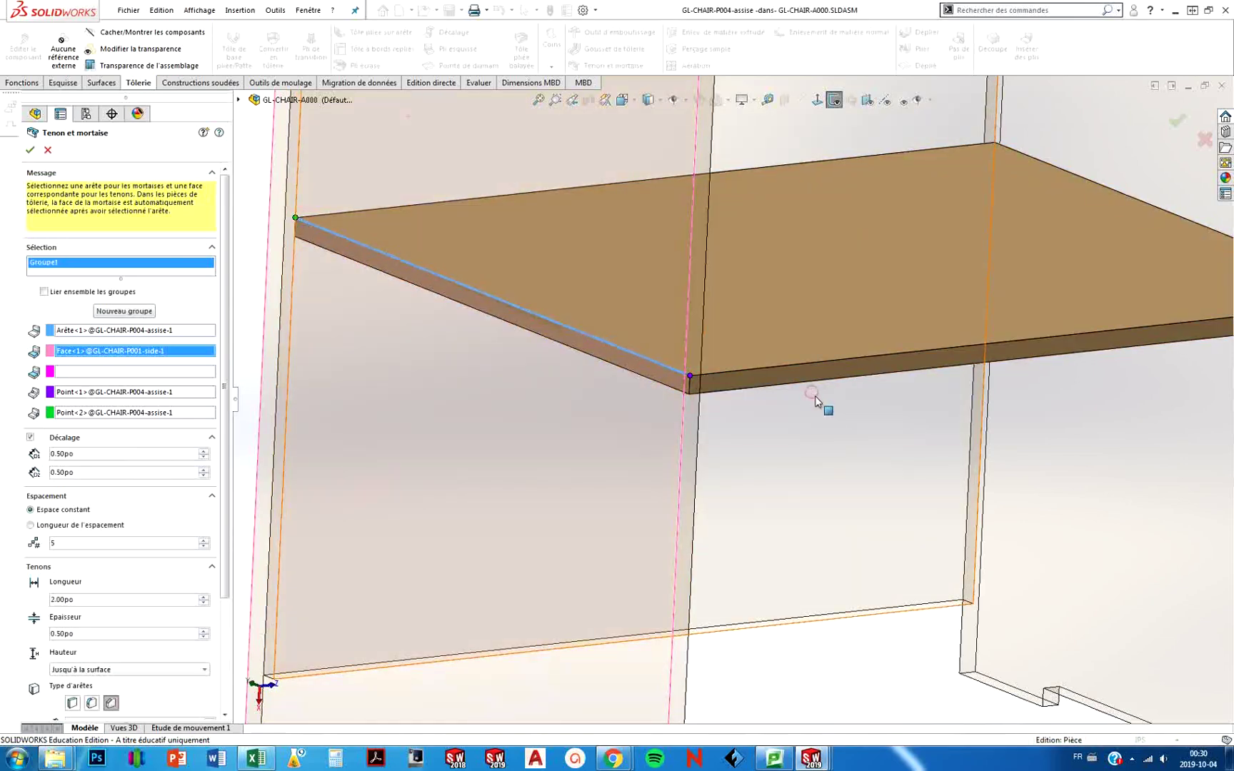
Hide the GL-CHAIR-P001-side<1> panel and assign the seat's exposed narrow side face as the mortise face.
right_click(502, 358)
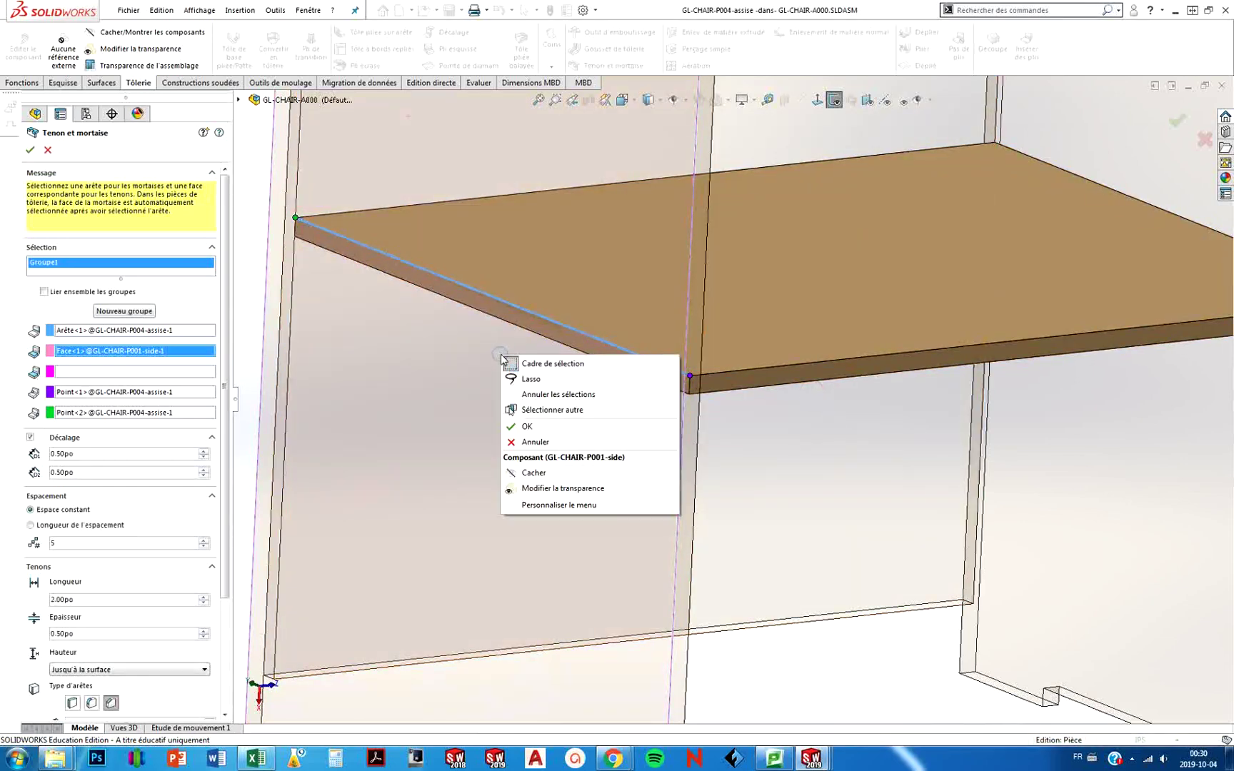
left_click(528, 472)
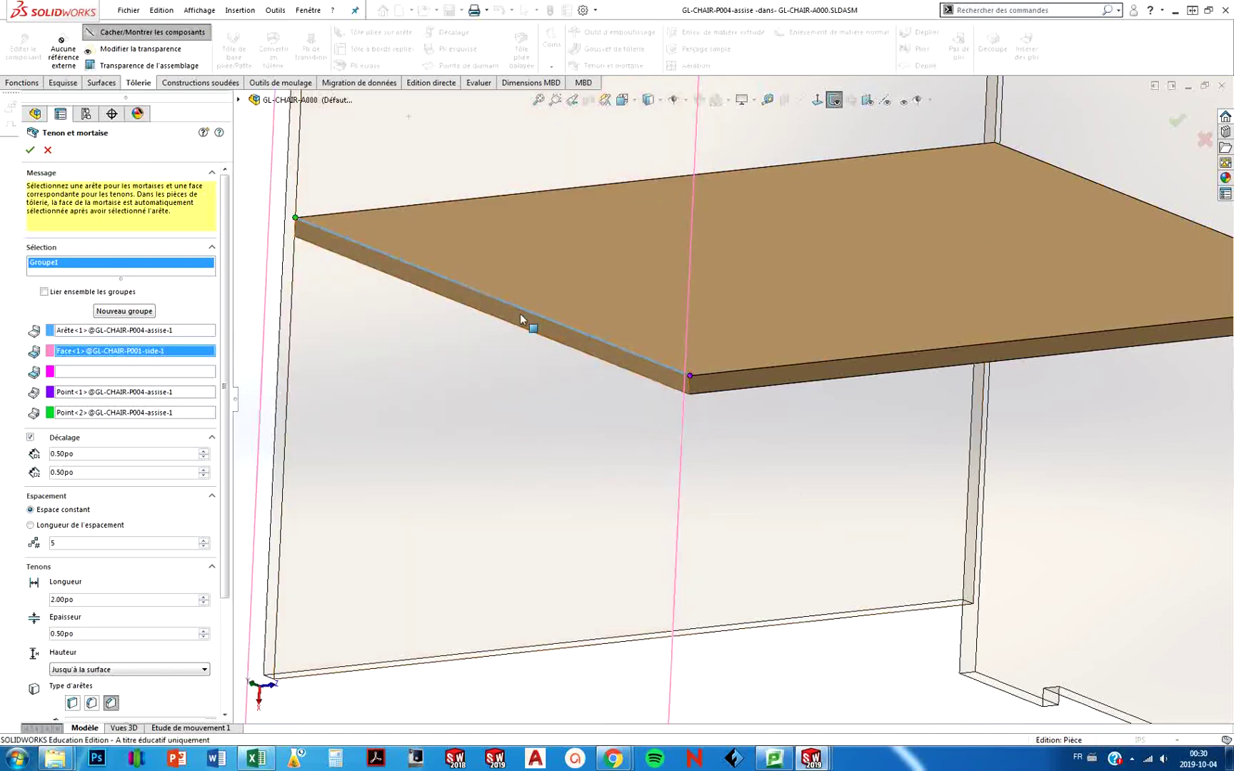
left_click(77, 373)
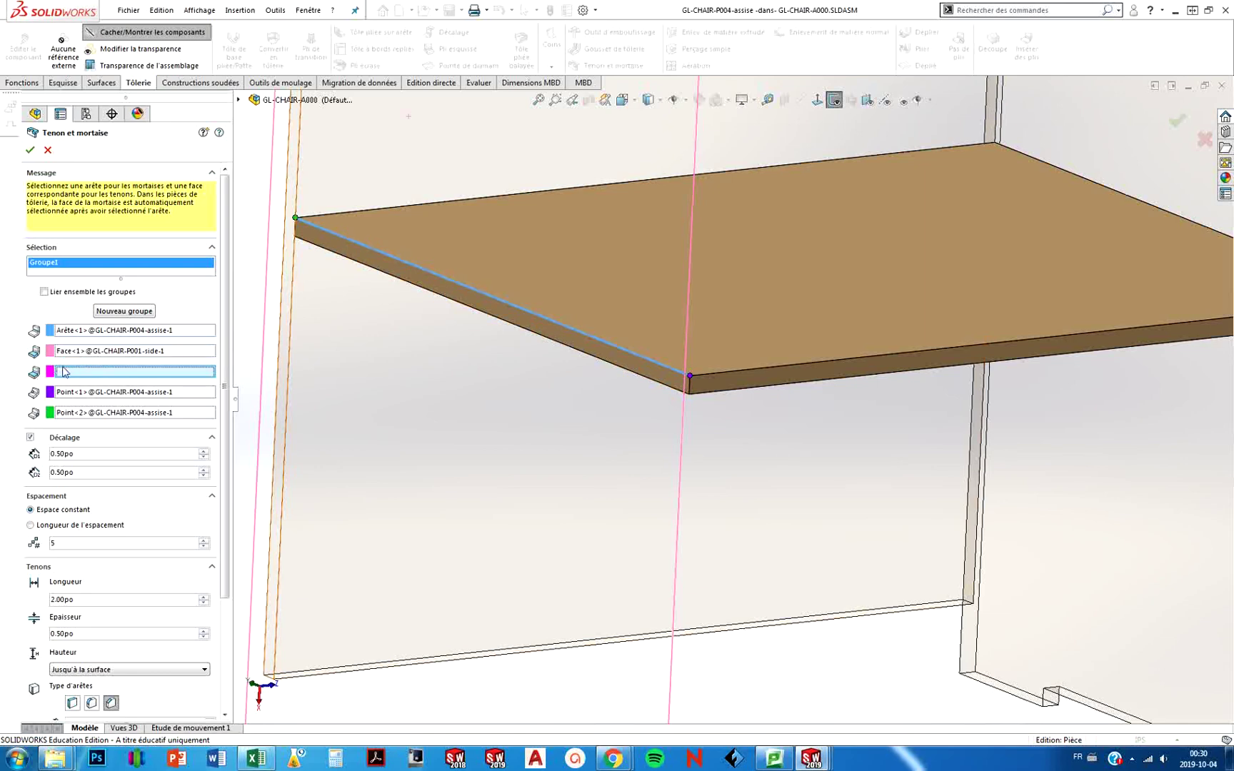
left_click(656, 376)
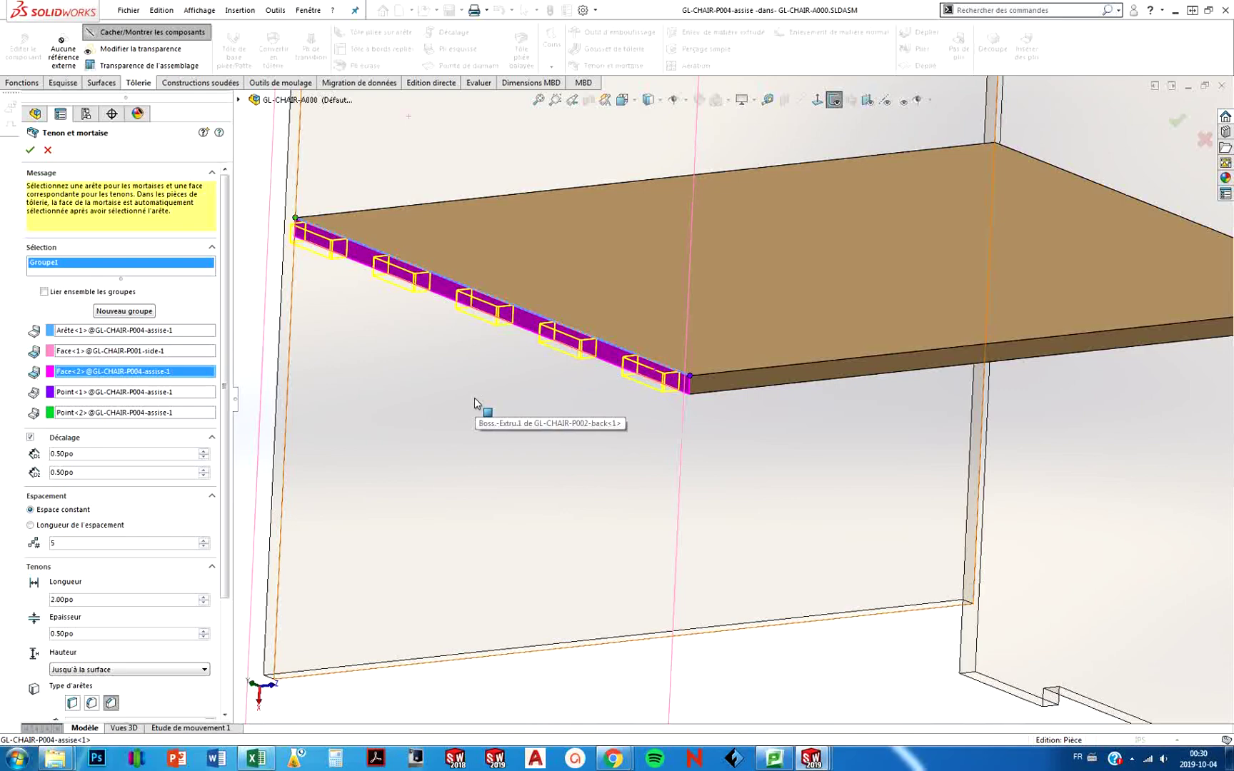
Set the tenon thickness to 0.25 po and examine the tenon preview along the seat's side face.
middle_click_drag(501, 391, 571, 400)
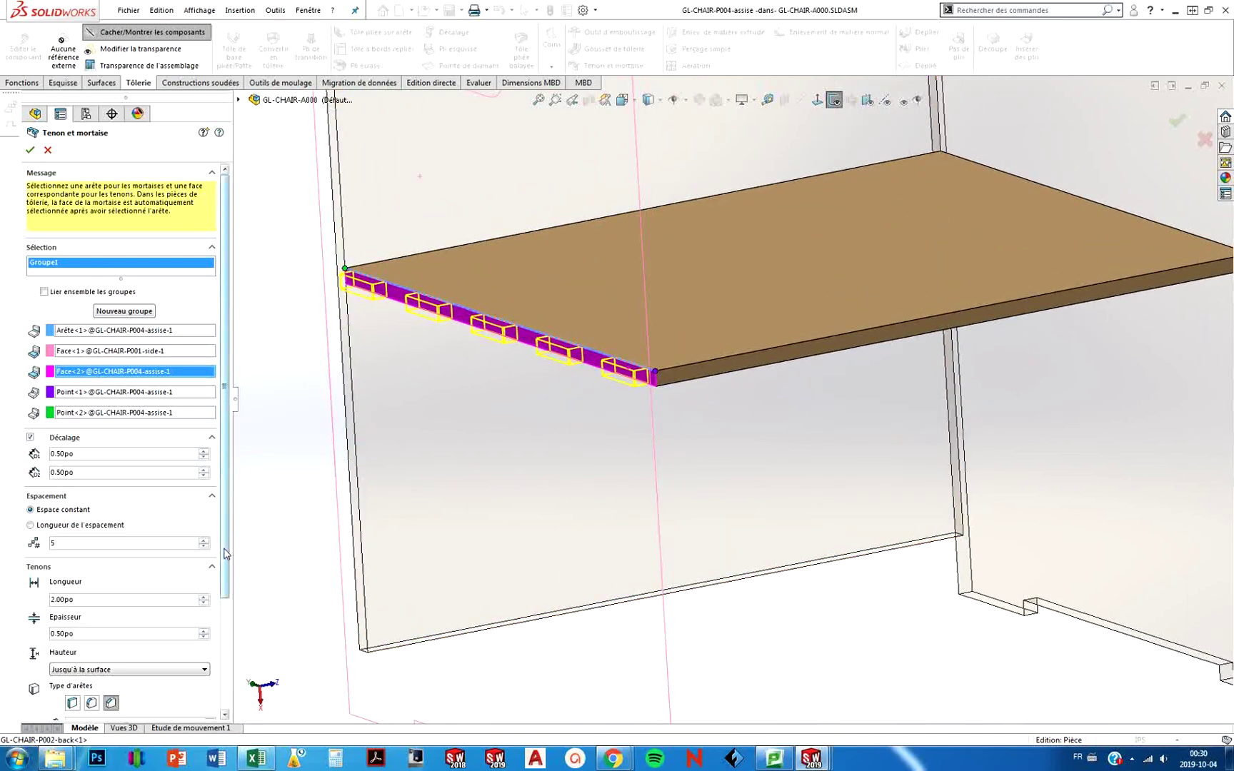
left_click_drag(225, 547, 247, 696)
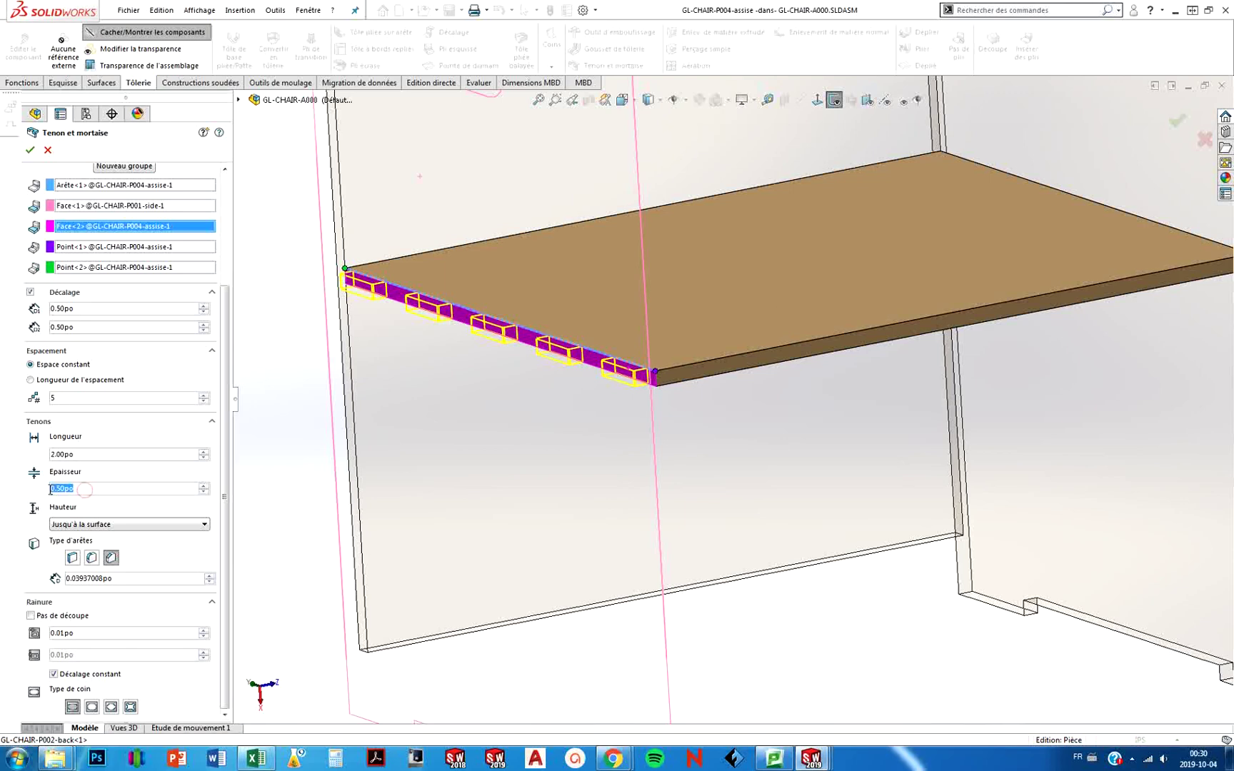
type("0.25")
key("Return")
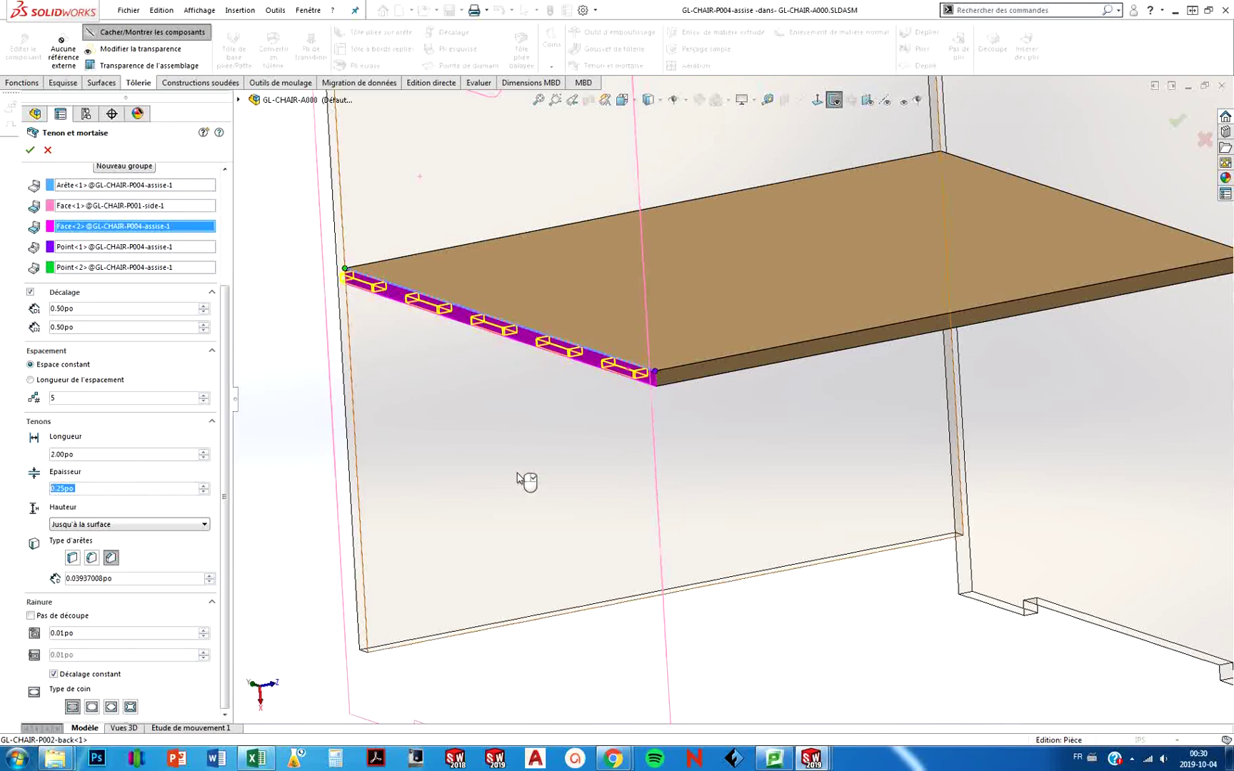
scroll(619, 379, "down", 3)
scroll(619, 379, "down", 4)
middle_click_drag(684, 374, 673, 346)
scroll(714, 385, "up", 3)
middle_click_drag(743, 377, 675, 396)
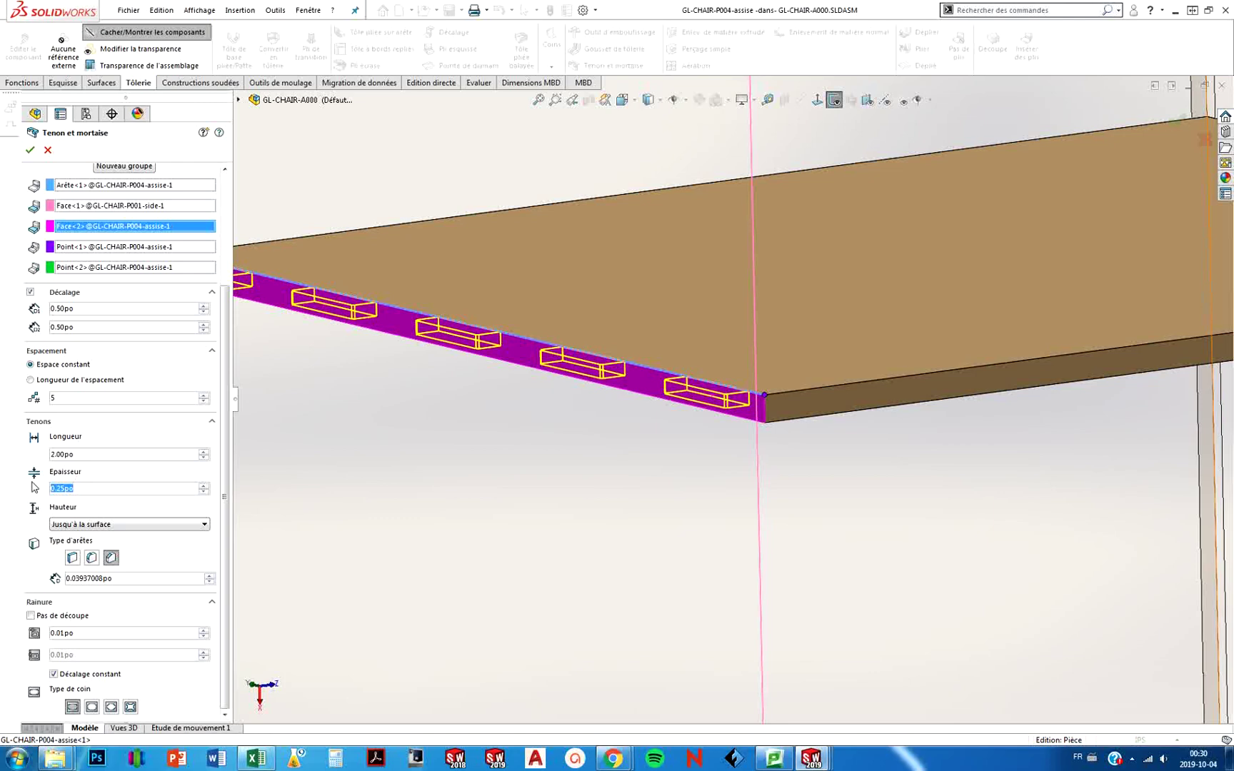
Set the tenon thickness to 0.50 po and choose the last of the four mortise corner types.
type("0.5")
key("Return")
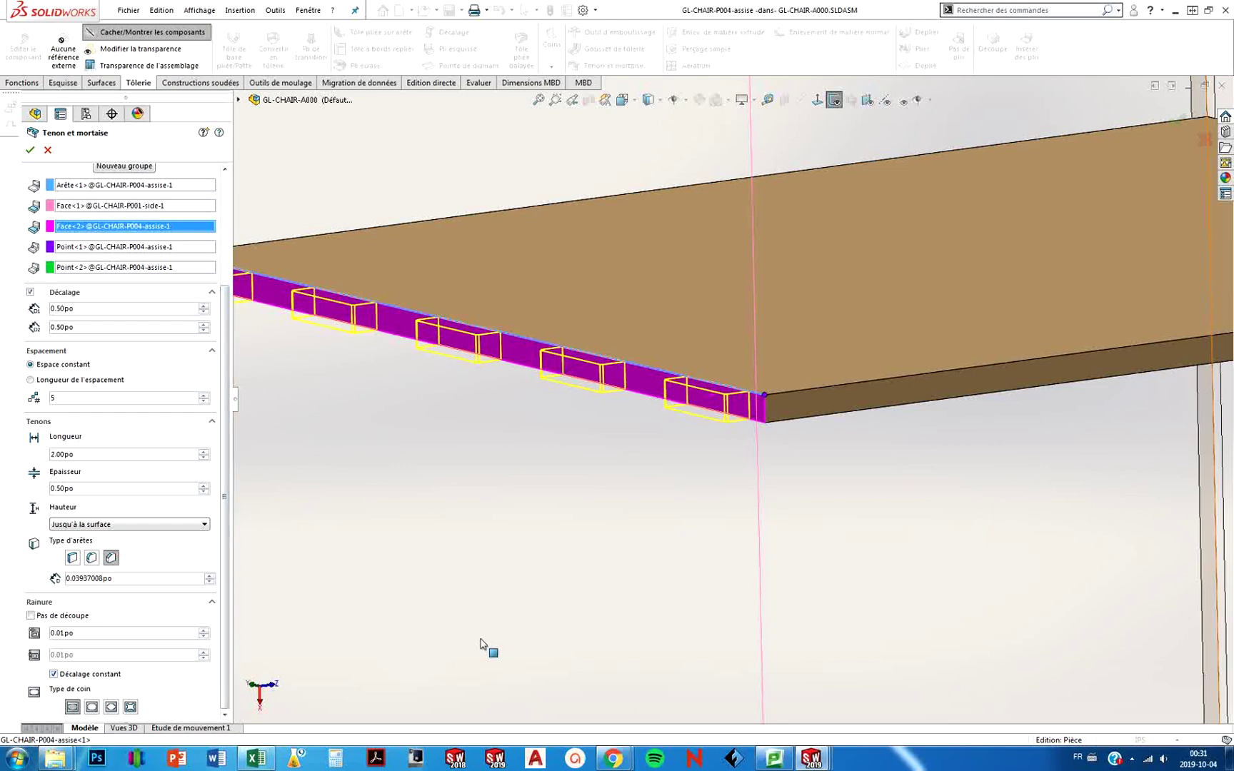
middle_click_drag(688, 463, 703, 346)
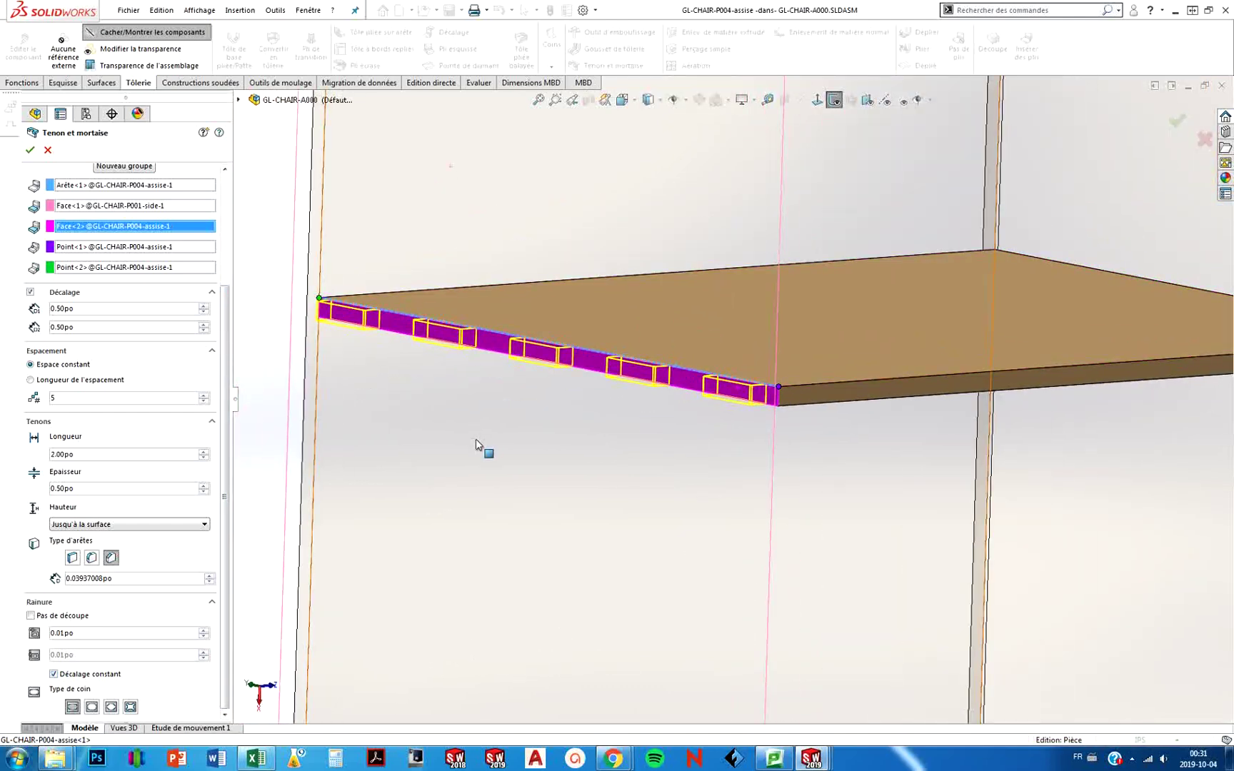
left_click(130, 706)
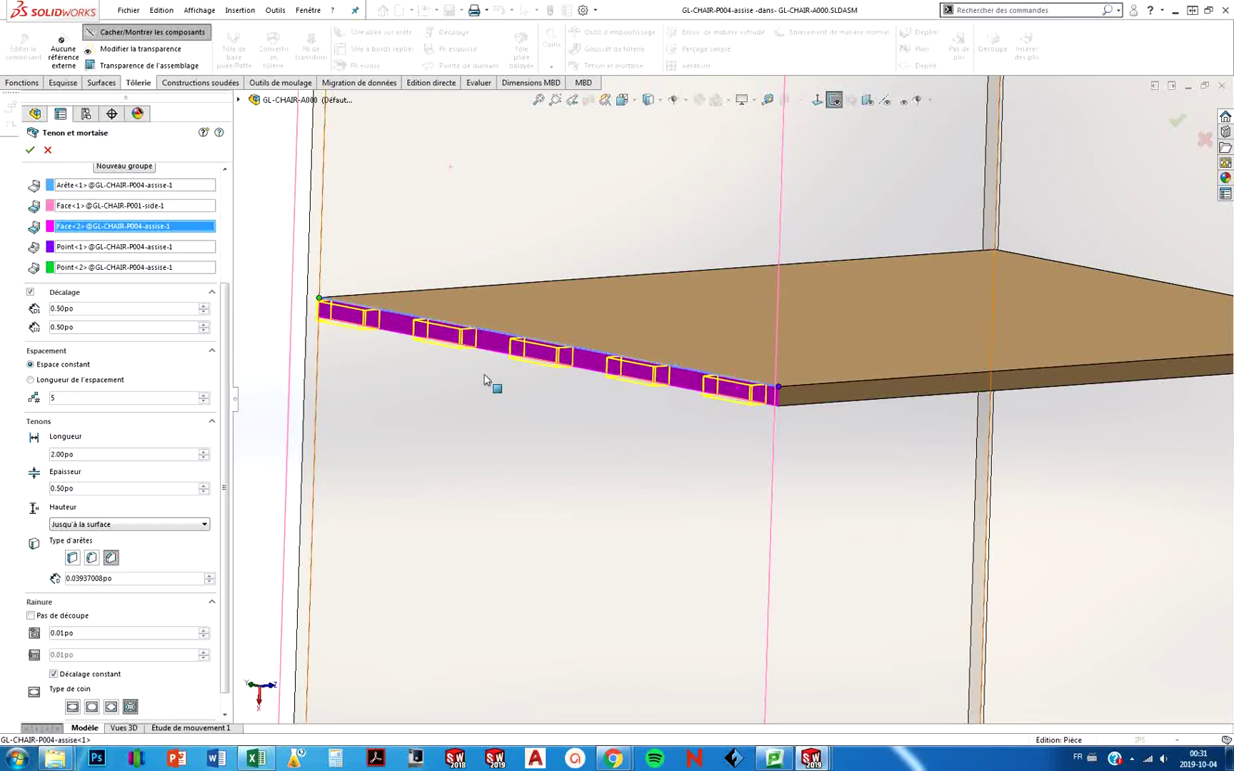
Create the tenon and mortise joint with the current settings and select the opposite side panel GL-CHAIR-P001-side<2>.
middle_click_drag(489, 379, 446, 394)
scroll(430, 312, "up", 3)
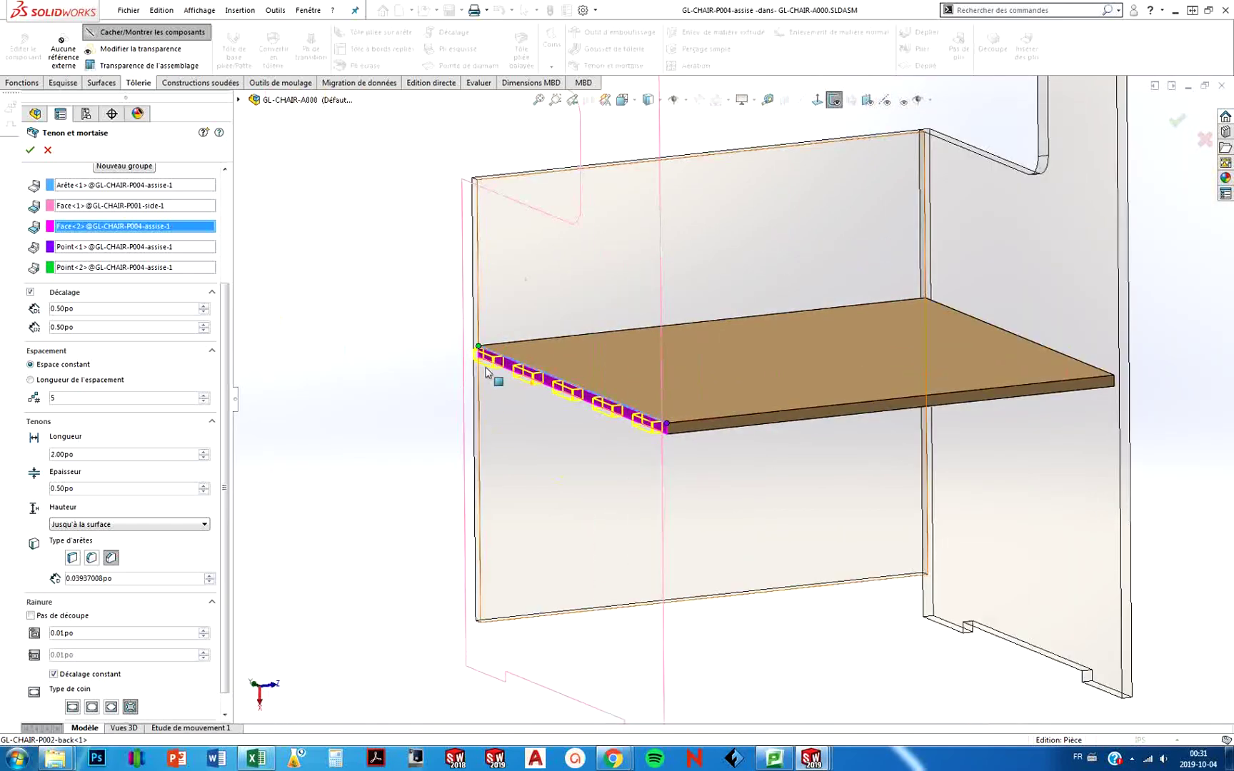
middle_click_drag(510, 334, 517, 335)
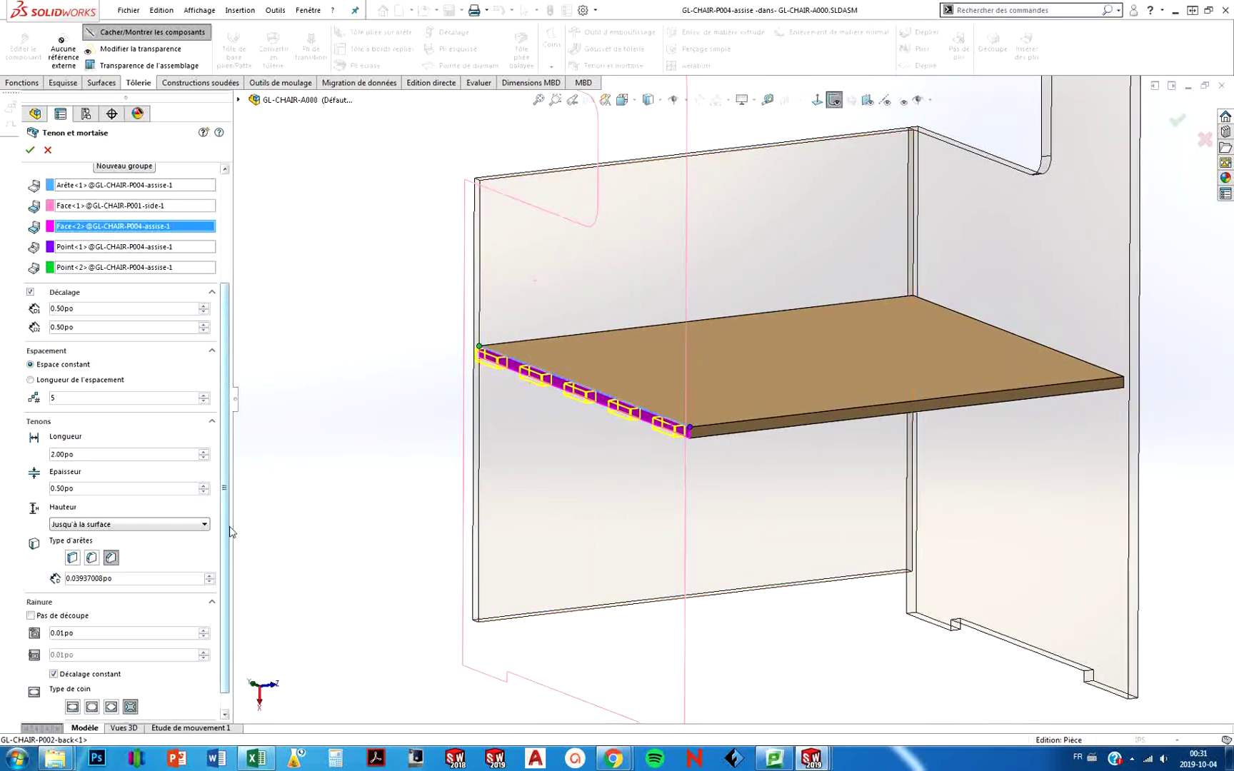
scroll(223, 400, "up", 1)
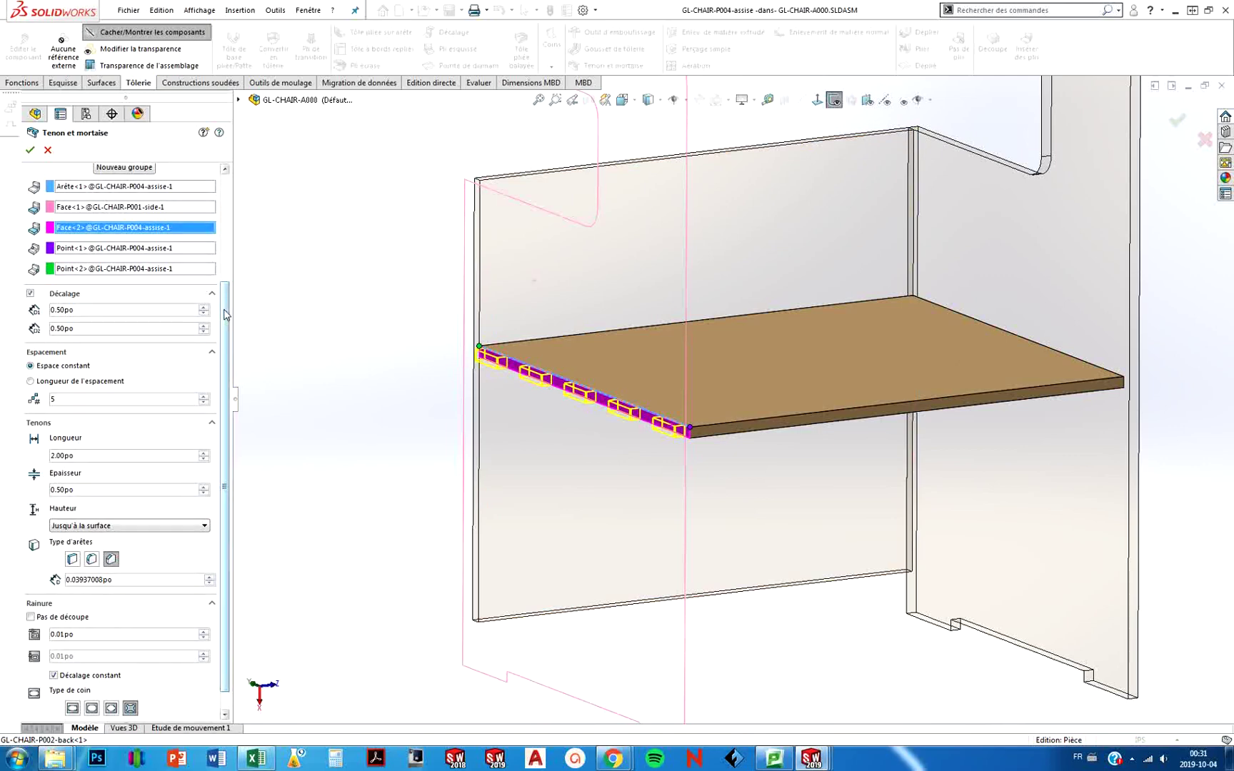
left_click_drag(226, 315, 223, 209)
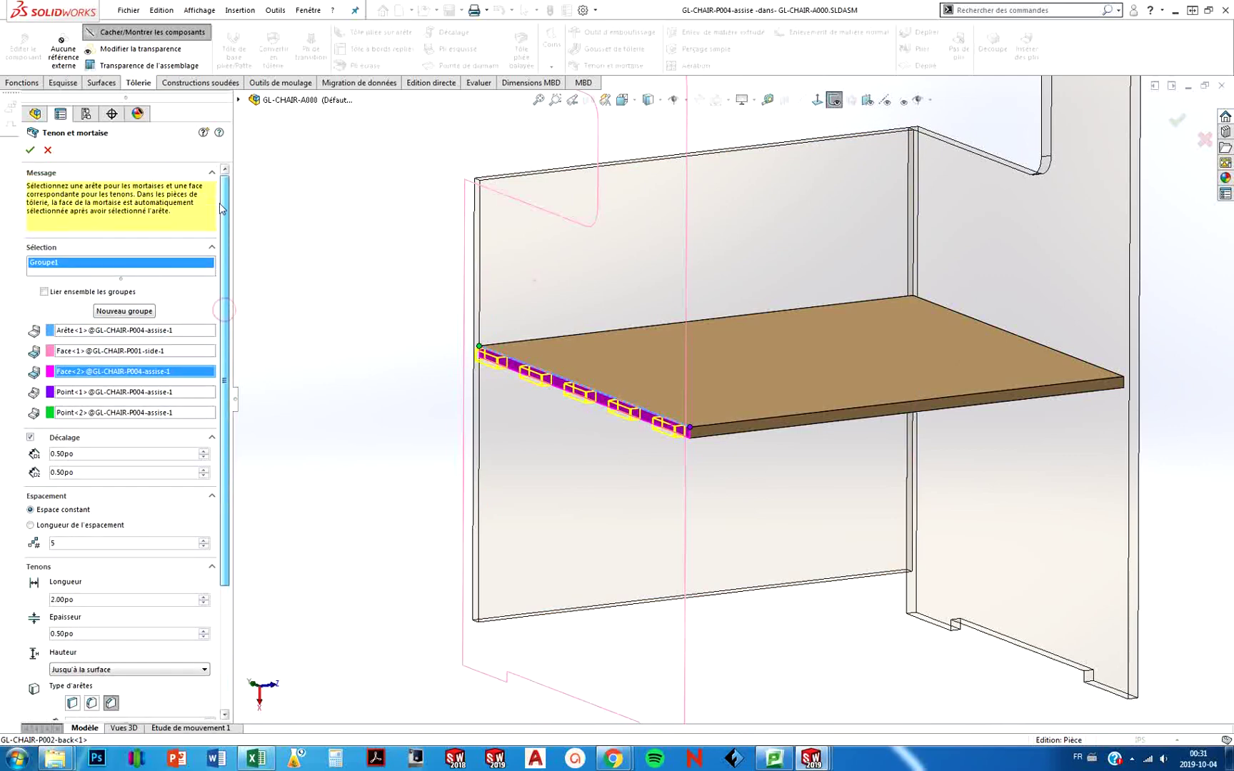
left_click(30, 151)
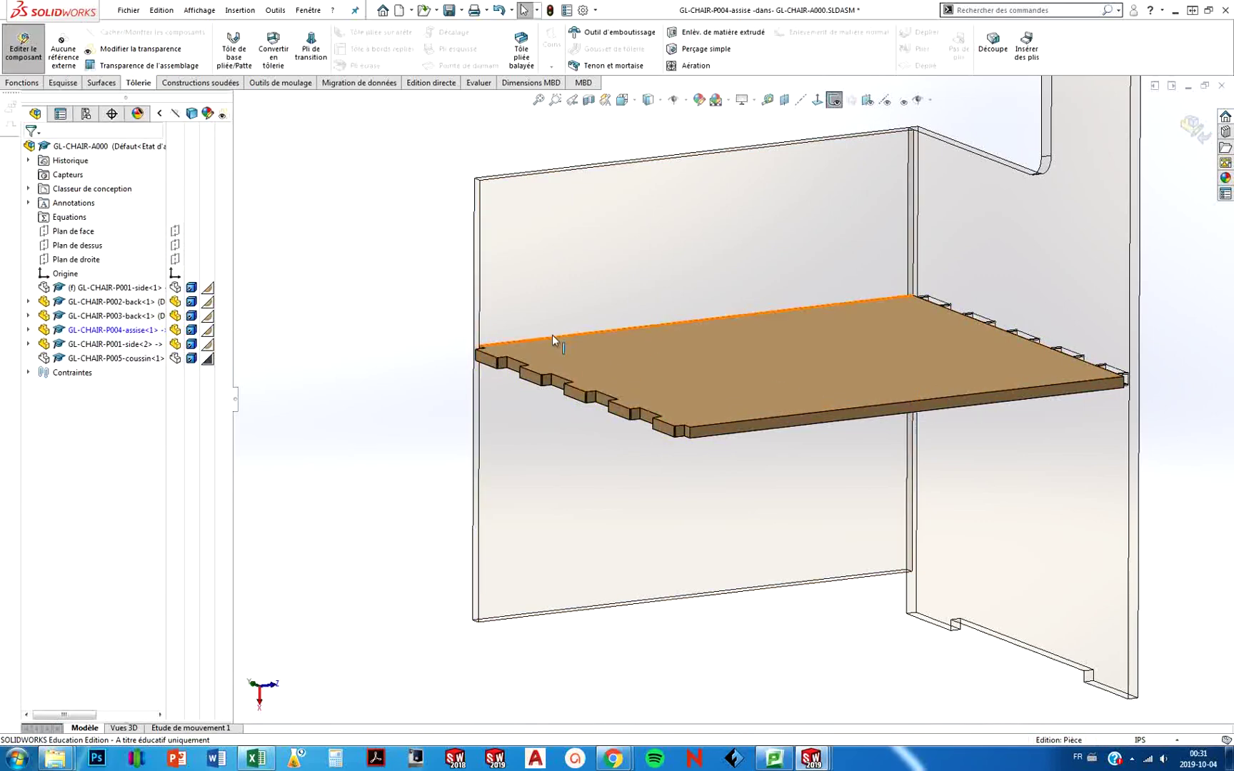
left_click(1046, 273)
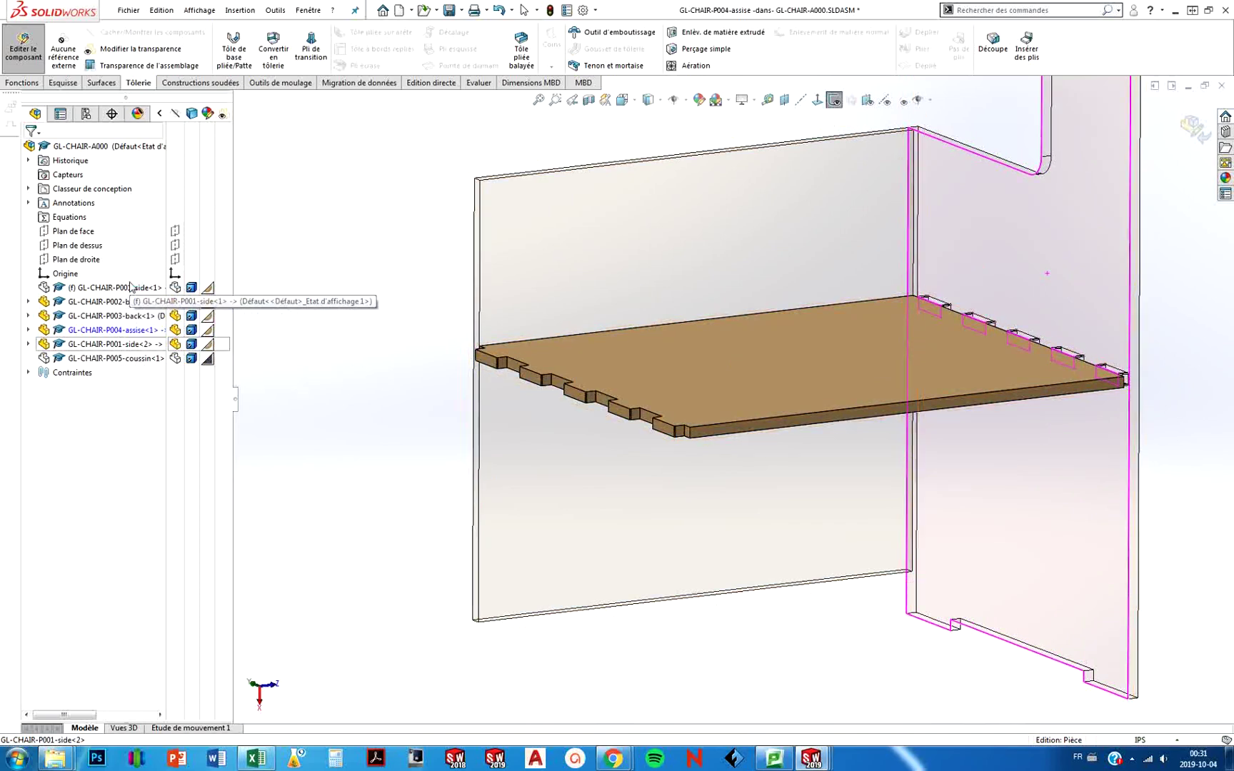
Show the GL-CHAIR-P001-side<1> panel again and examine the row of mortises cut through it.
left_click(174, 287)
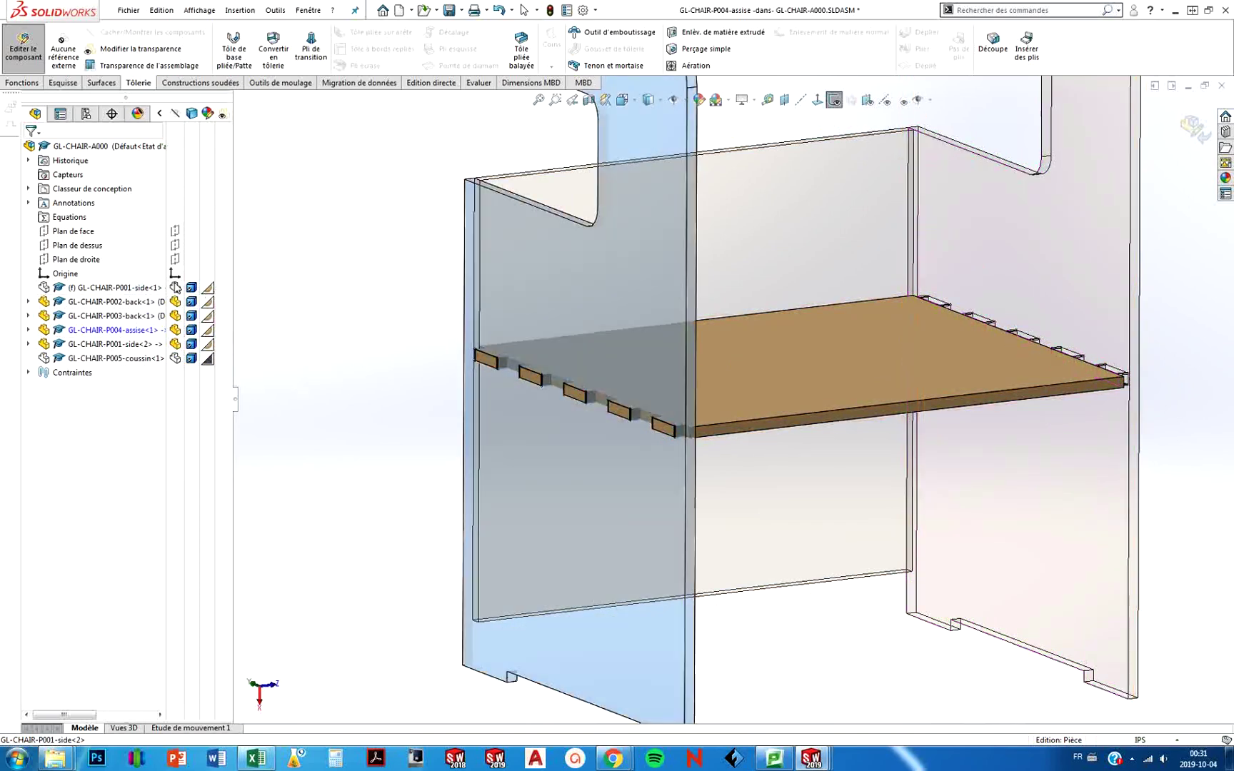
left_click(282, 316)
scroll(607, 437, "down", 10)
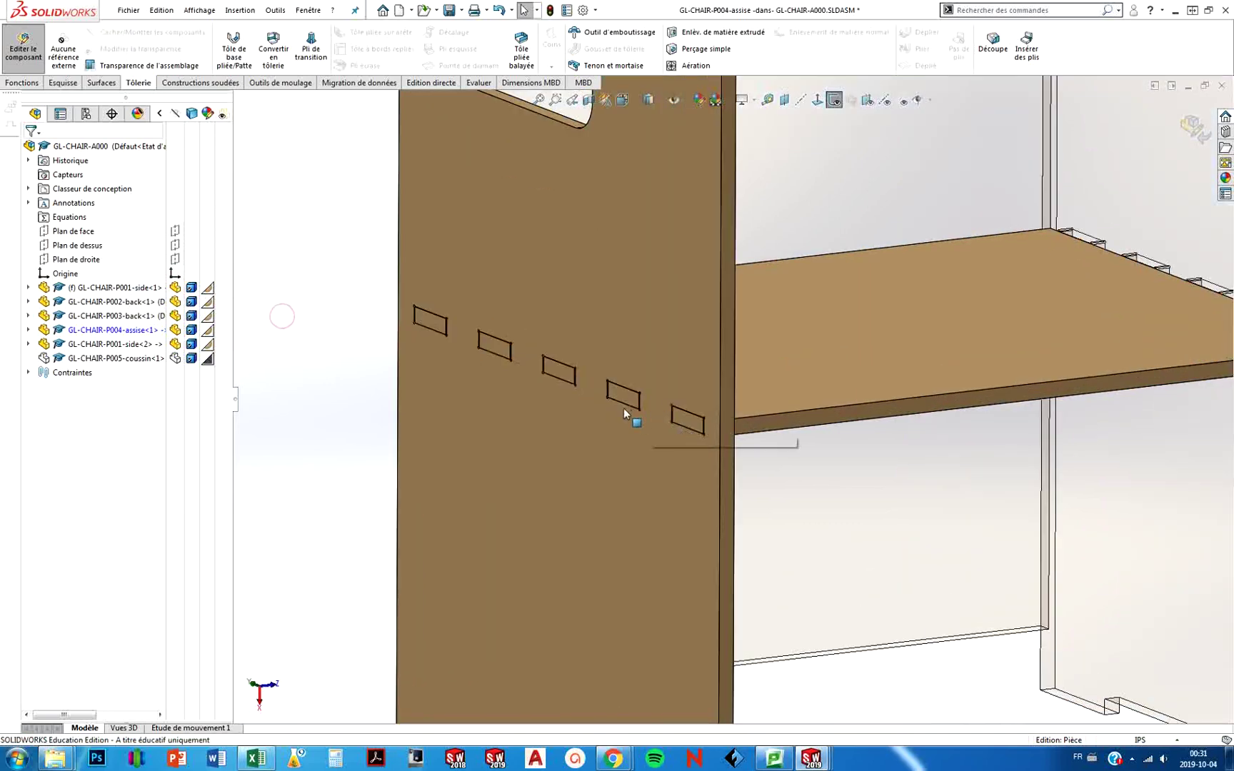
middle_click_drag(739, 407, 701, 407)
scroll(1000, 441, "up", 12)
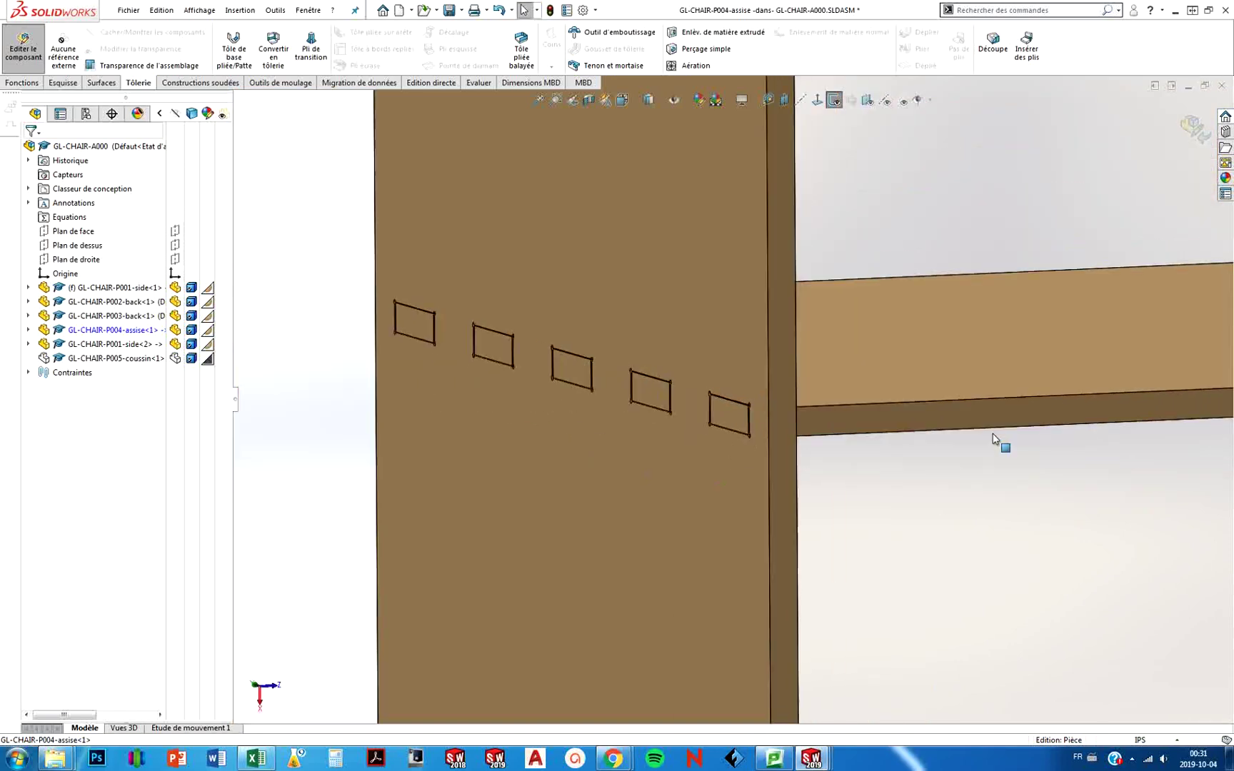
scroll(1078, 383, "down", 2)
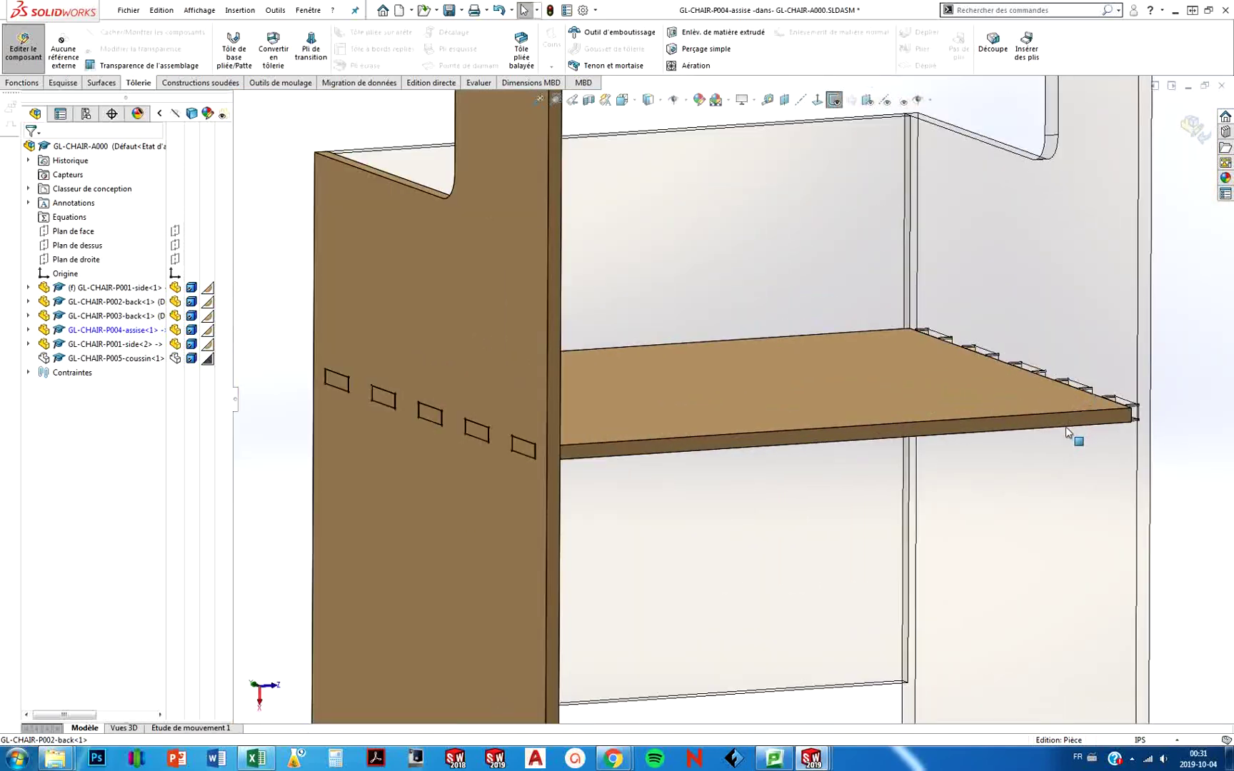
middle_click_drag(1062, 423, 1025, 422)
scroll(1025, 422, "up", 1)
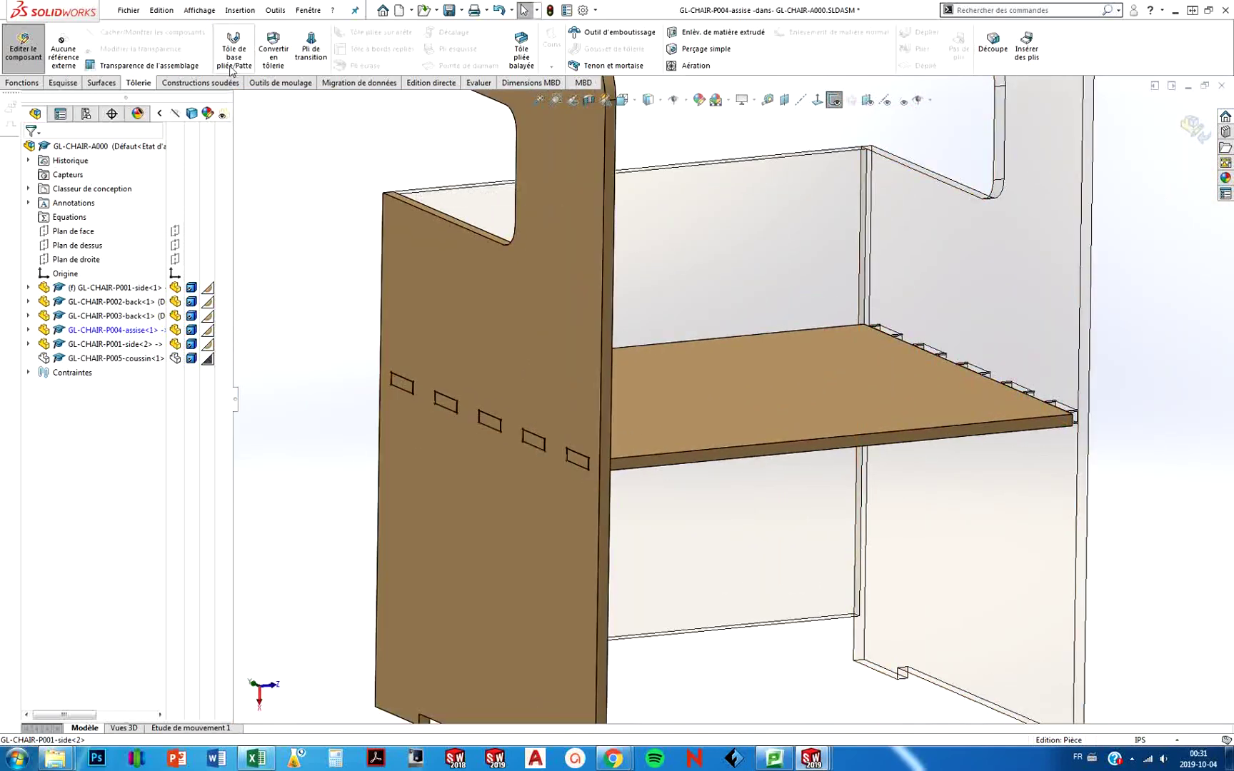
Begin a second tenon and mortise joint using the seat's upper side edge and the adjoining face of GL-CHAIR-P001-side<2>.
left_click(614, 66)
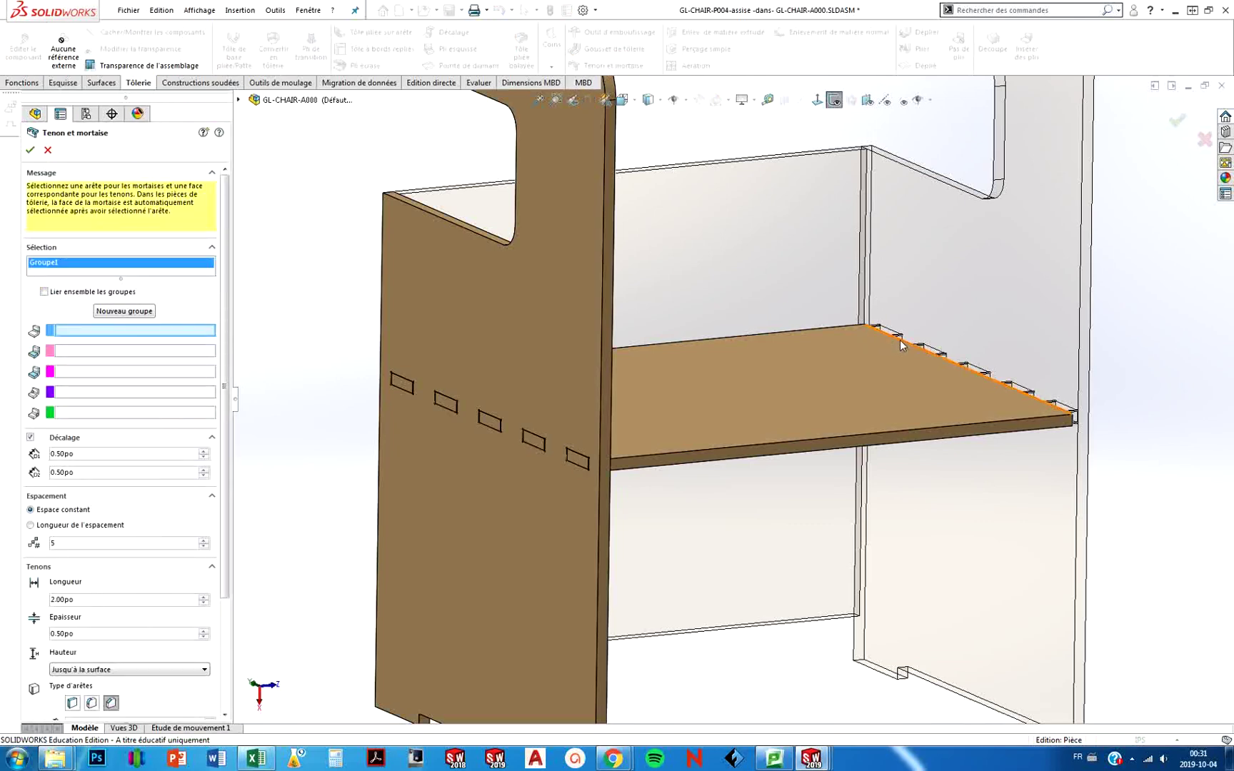
left_click(899, 340)
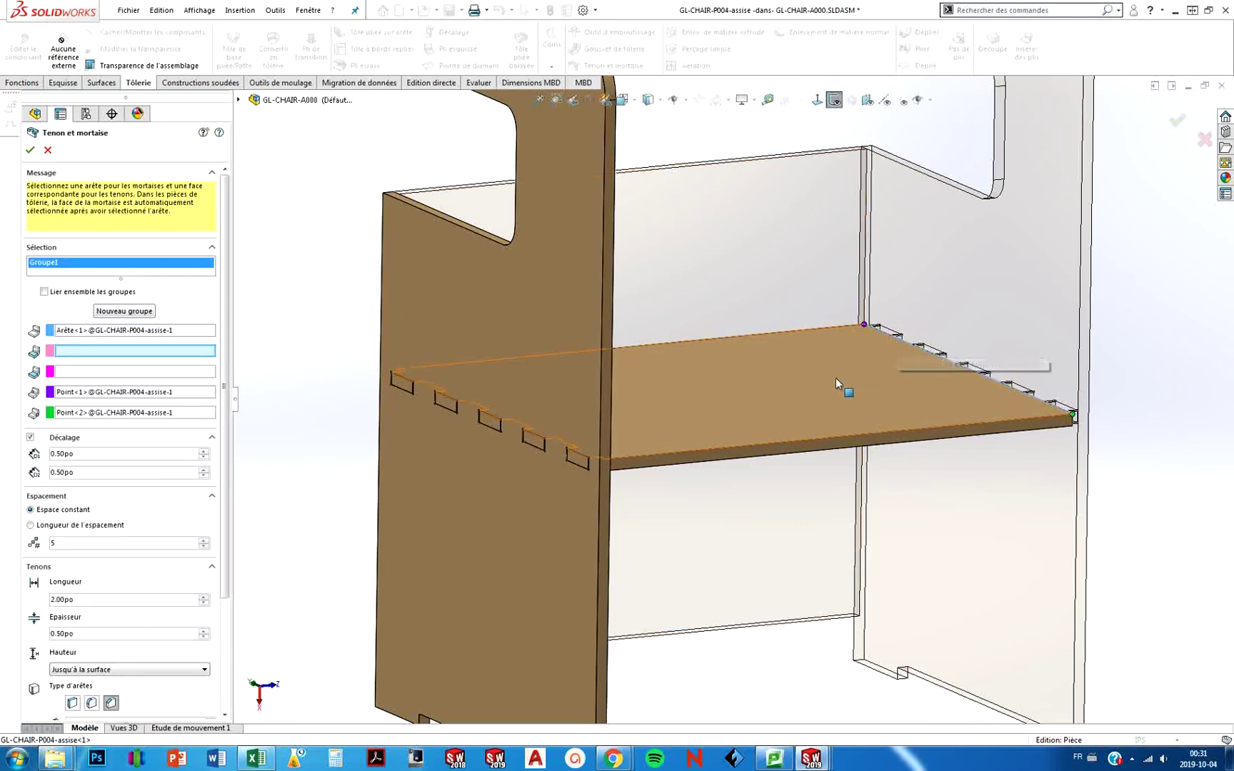
middle_click_drag(945, 359, 887, 363)
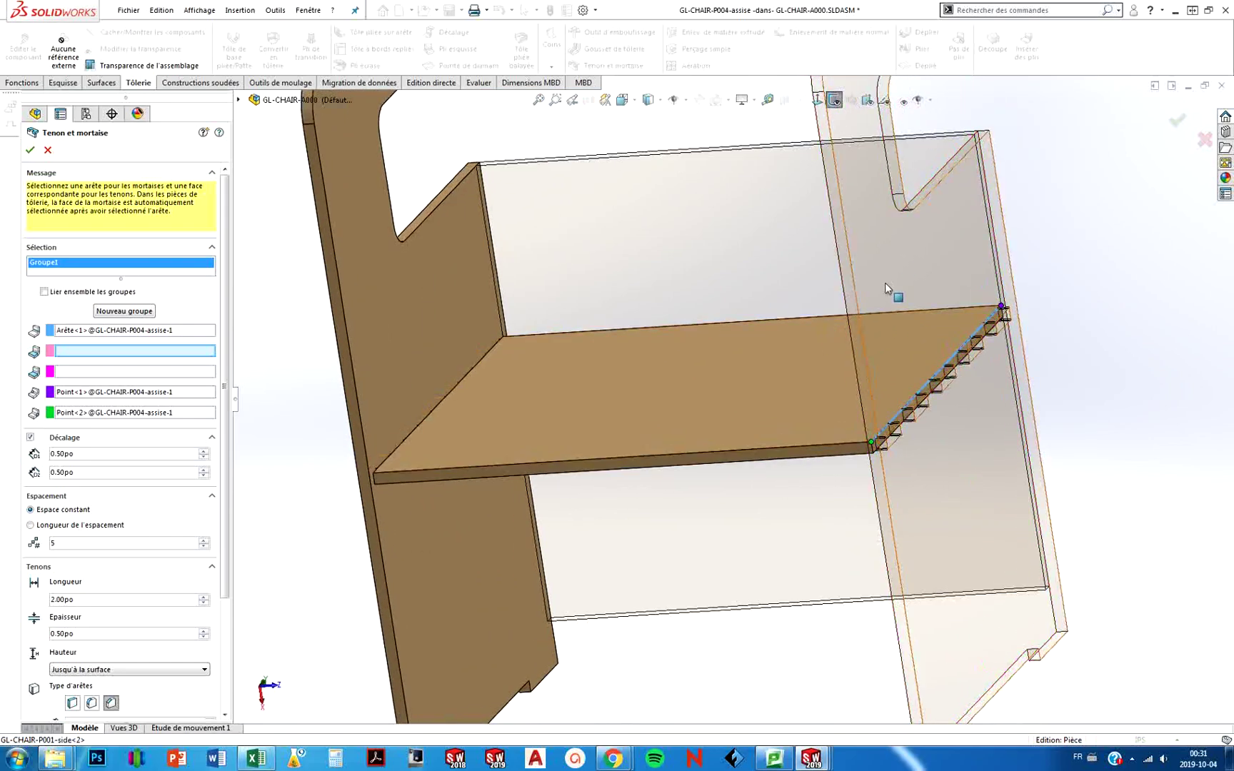
left_click(926, 228)
scroll(923, 457, "up", 5)
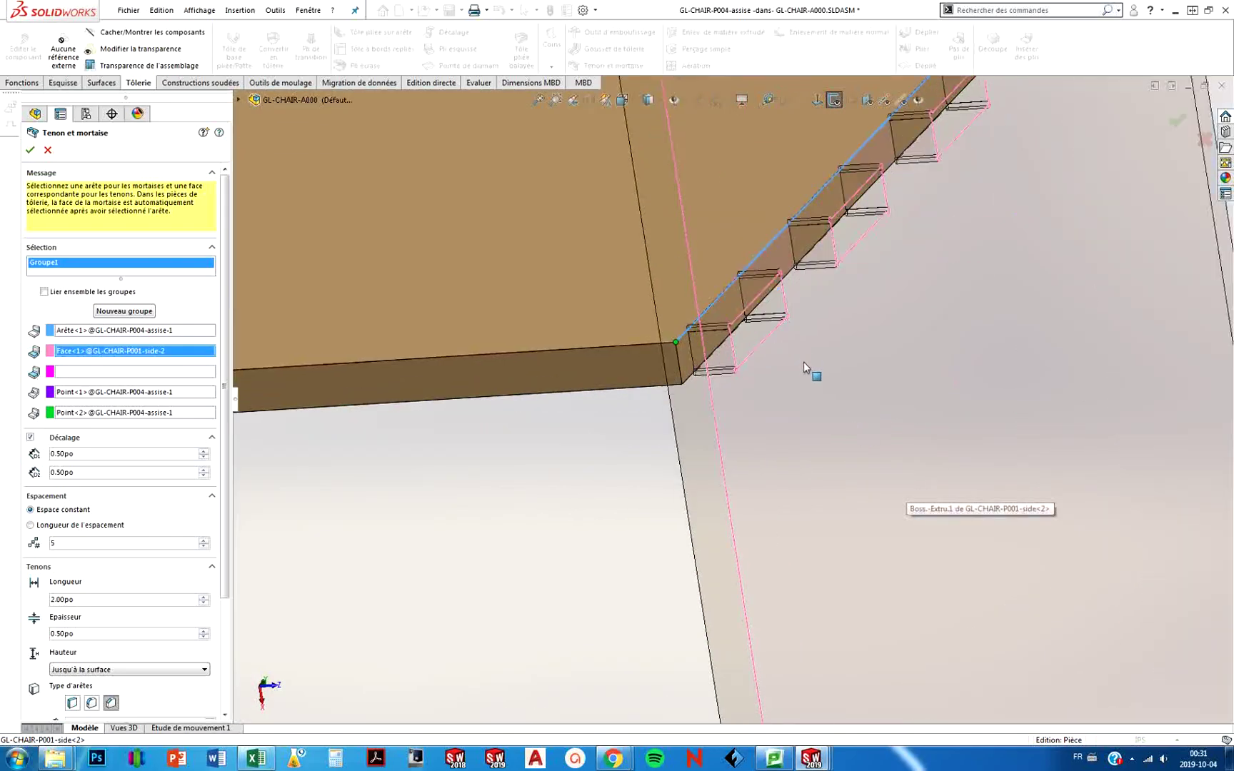
Assign the seat's narrow side face next to GL-CHAIR-P001-side<2> as the mortise face.
middle_click_drag(756, 362, 738, 337)
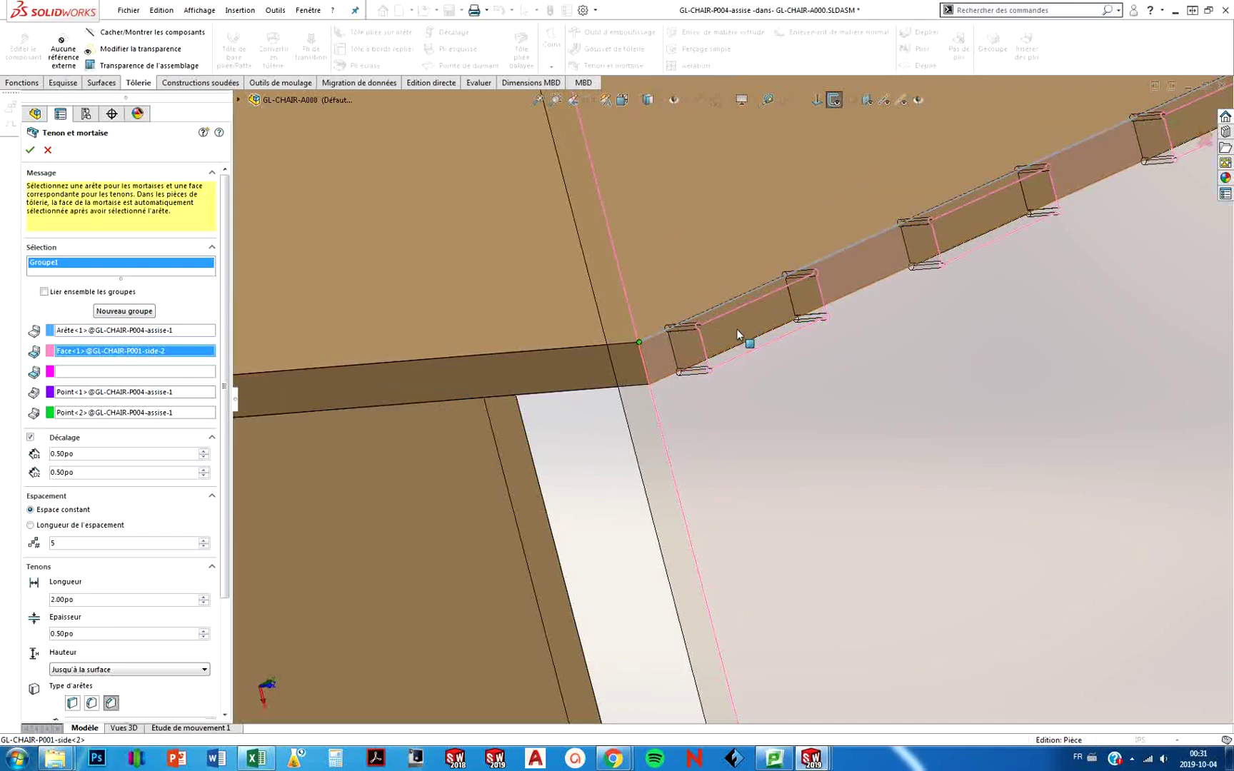
middle_click_drag(859, 344, 740, 285)
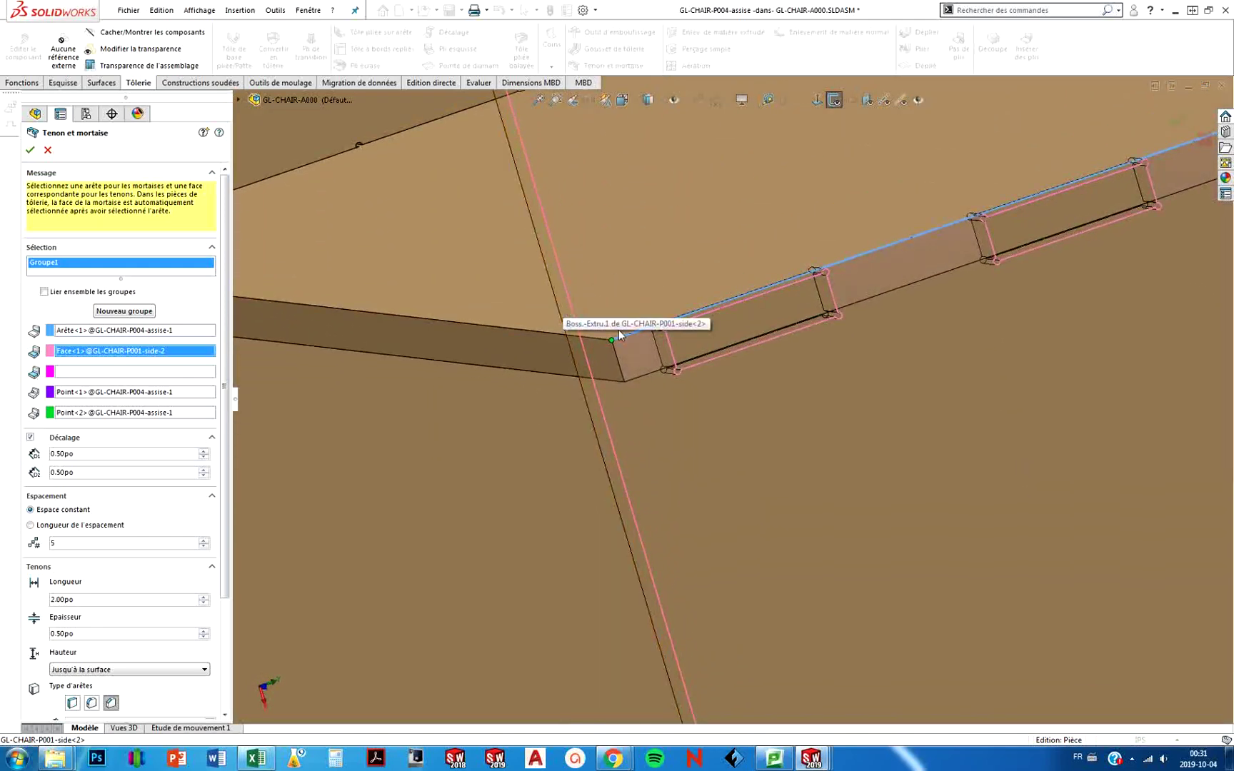
left_click(742, 325)
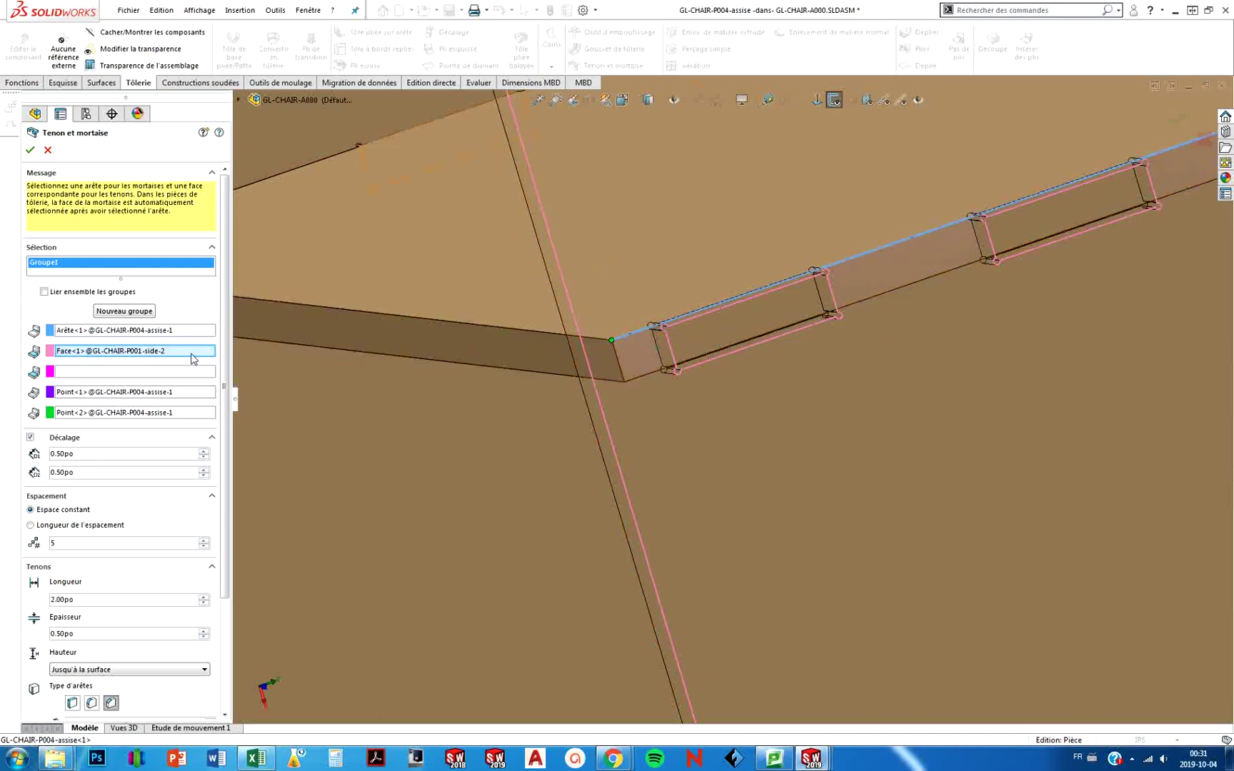
left_click(120, 372)
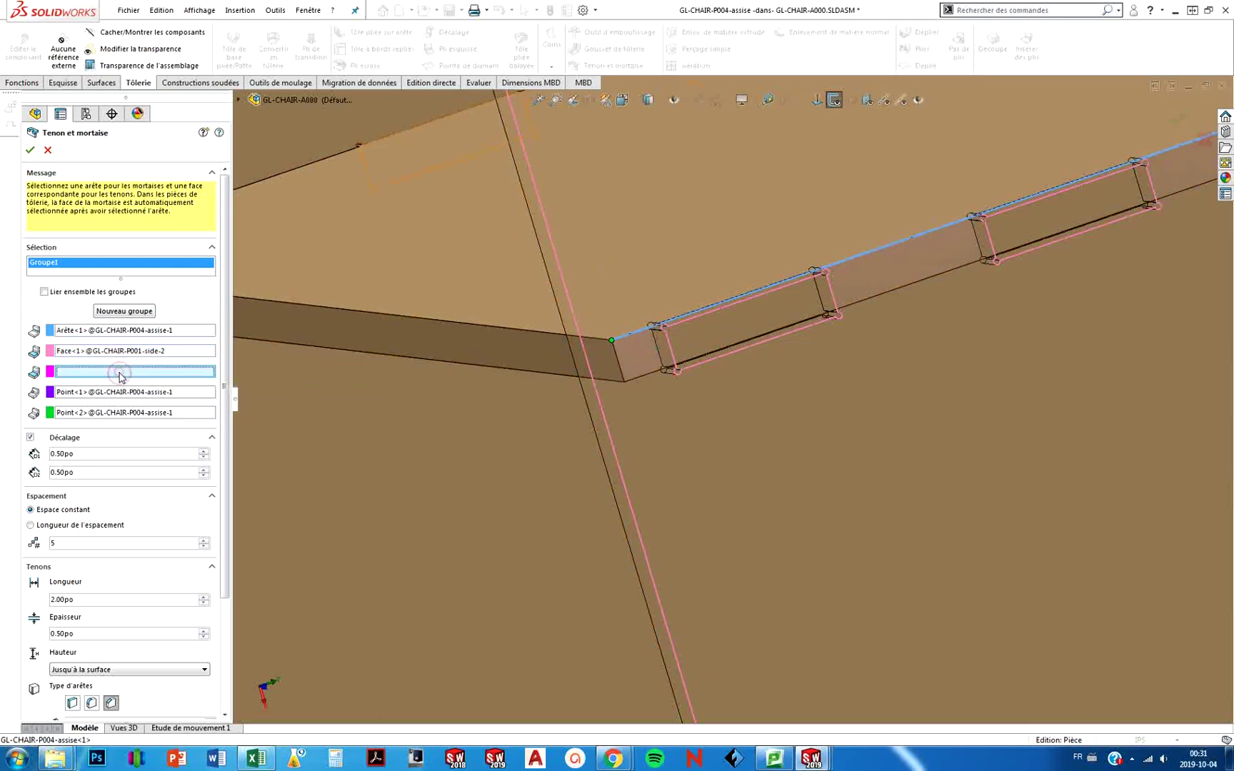
left_click(741, 317)
scroll(740, 321, "up", 5)
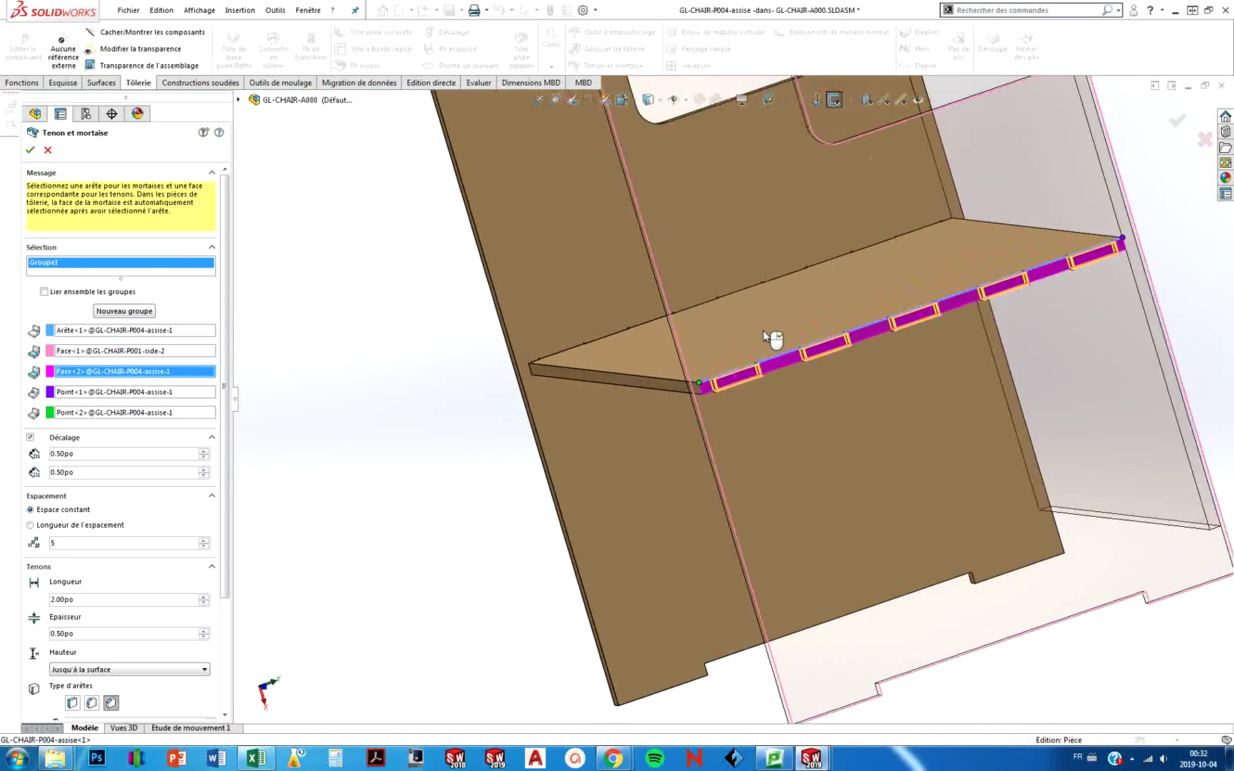
middle_click_drag(762, 330, 778, 364)
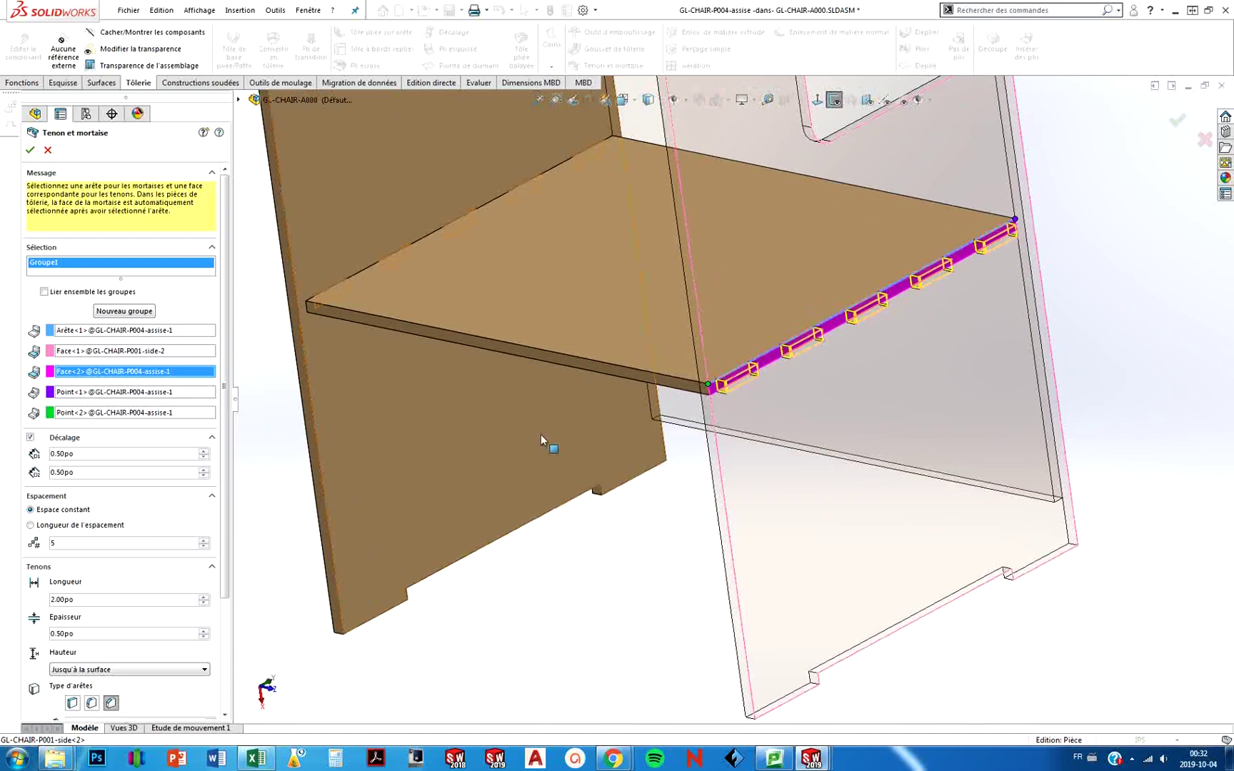
Choose the last of the four mortise corner types and create the joint between the seat and GL-CHAIR-P001-side<2>.
left_click_drag(227, 579, 233, 711)
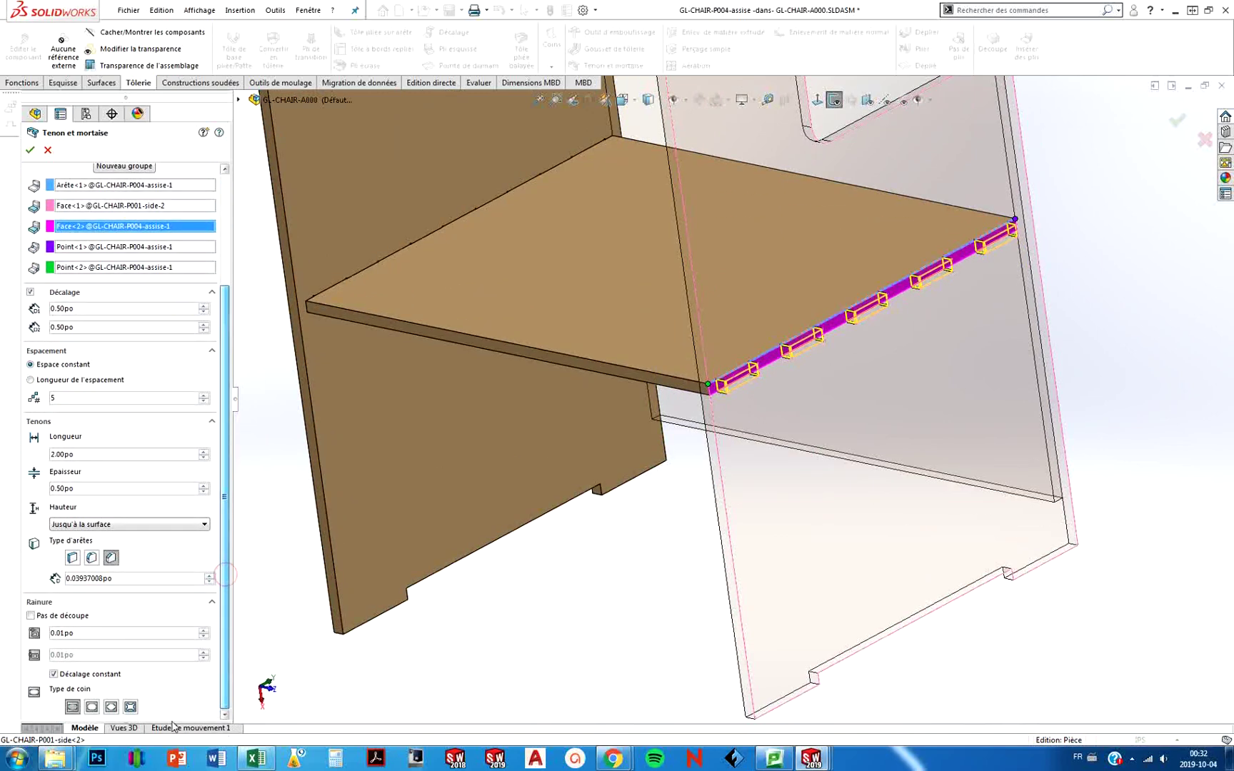
left_click(130, 707)
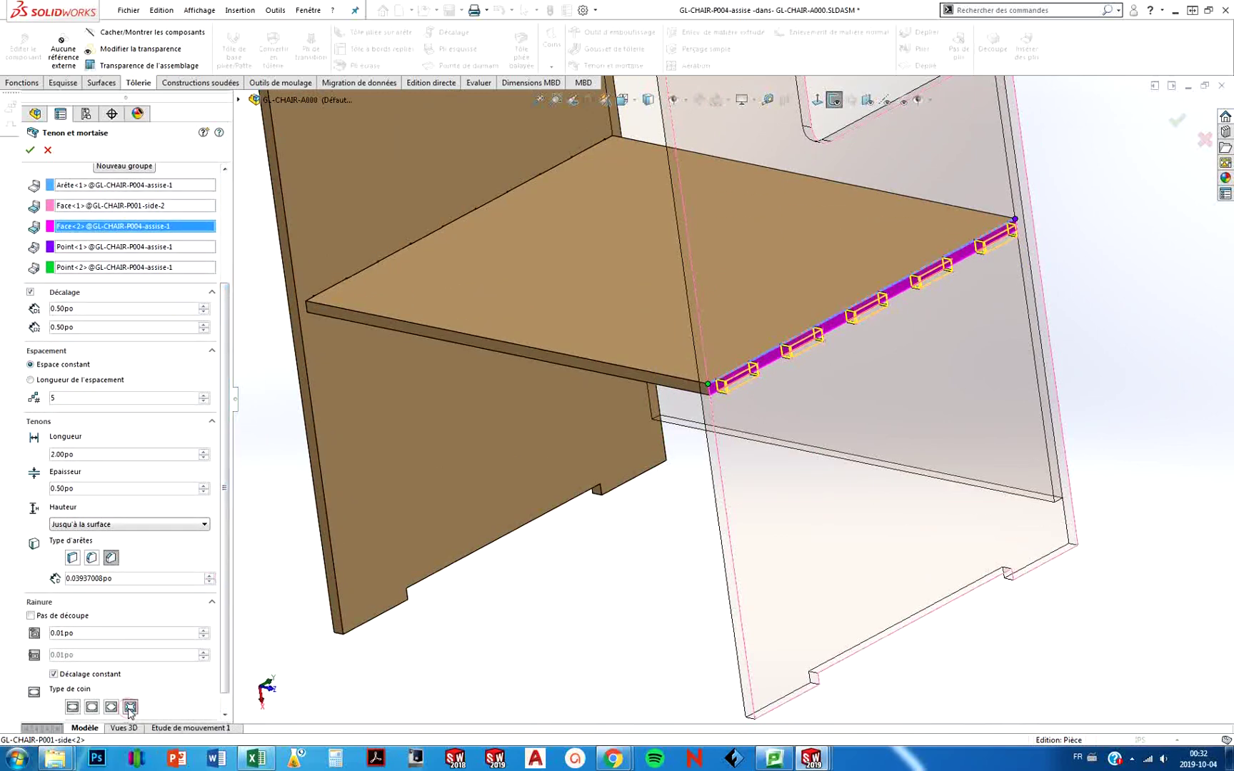
scroll(735, 399, "down", 6)
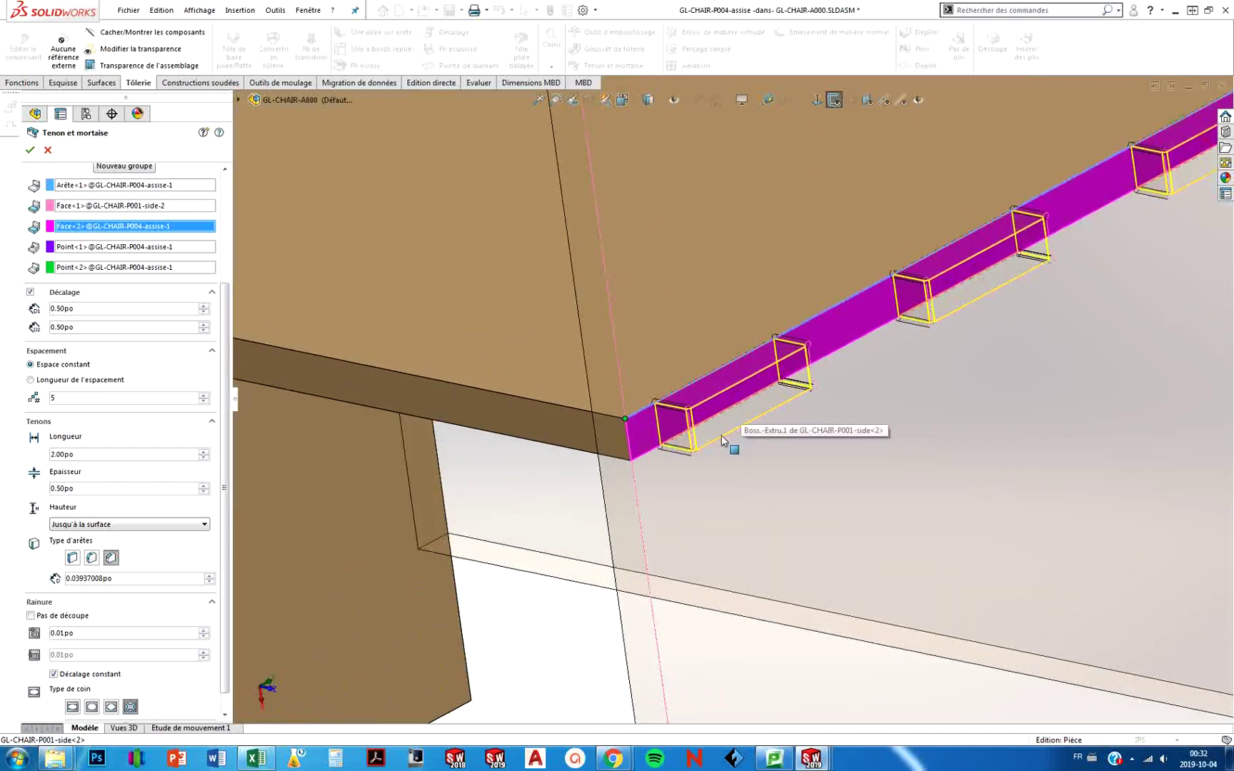
scroll(682, 472, "up", 1)
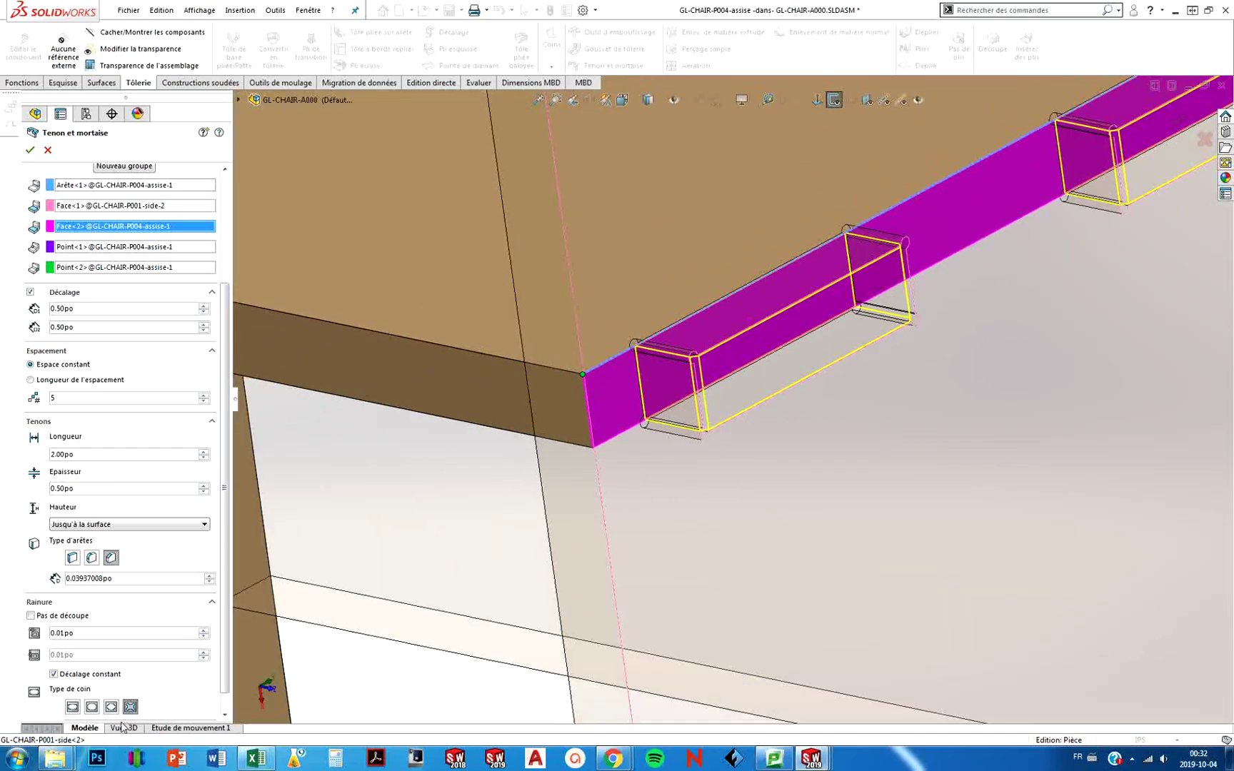
scroll(679, 430, "up", 4)
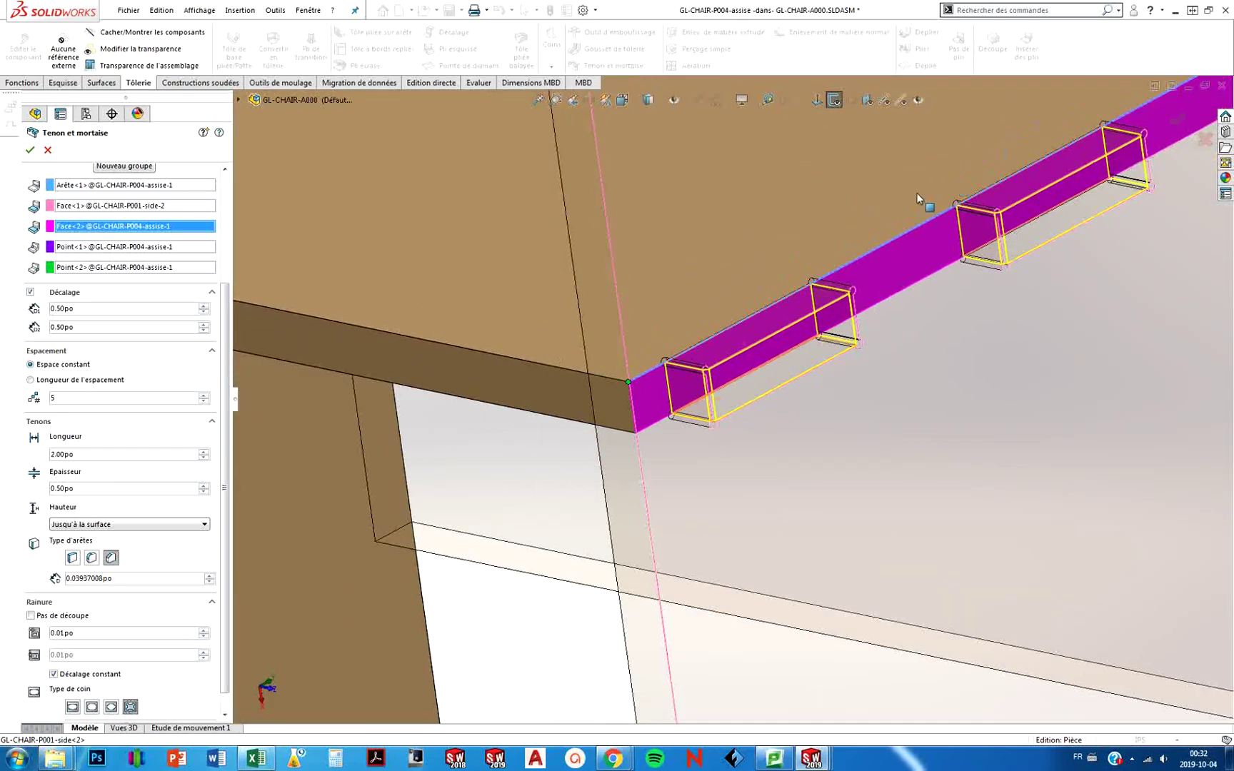
left_click(1174, 122)
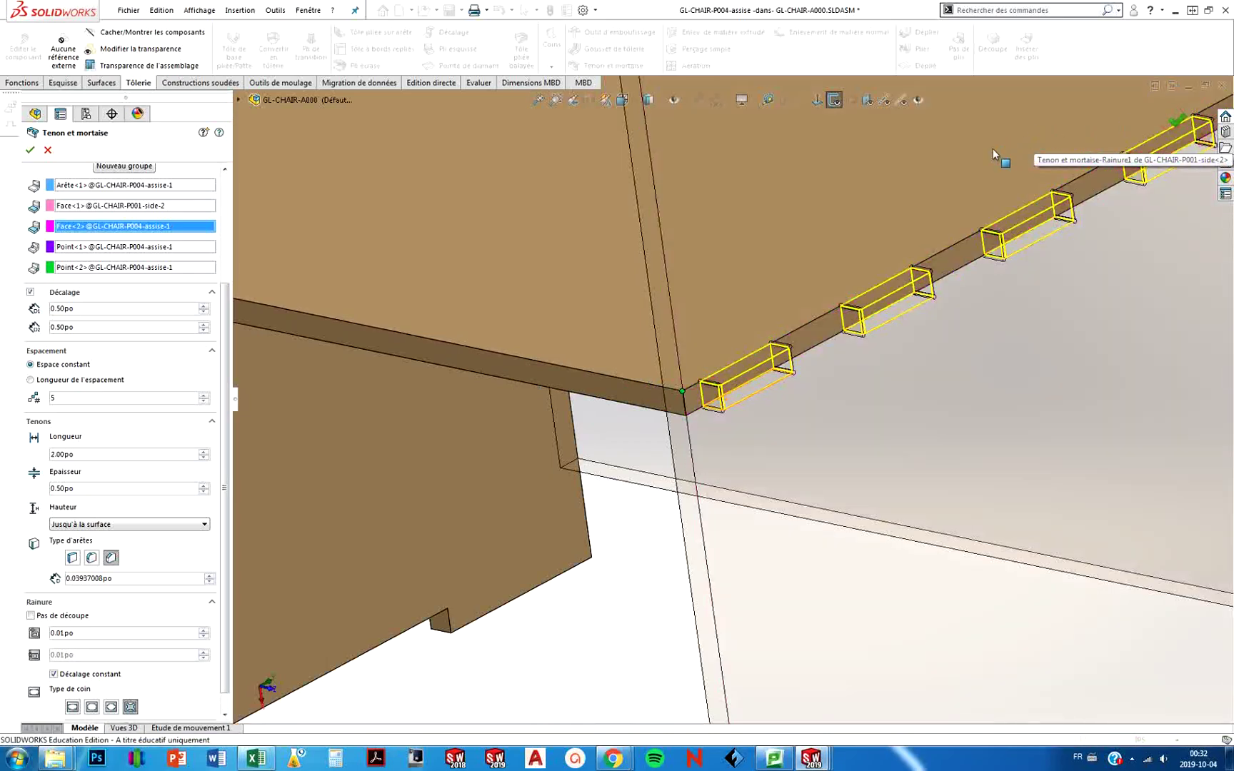
scroll(778, 400, "up", 5)
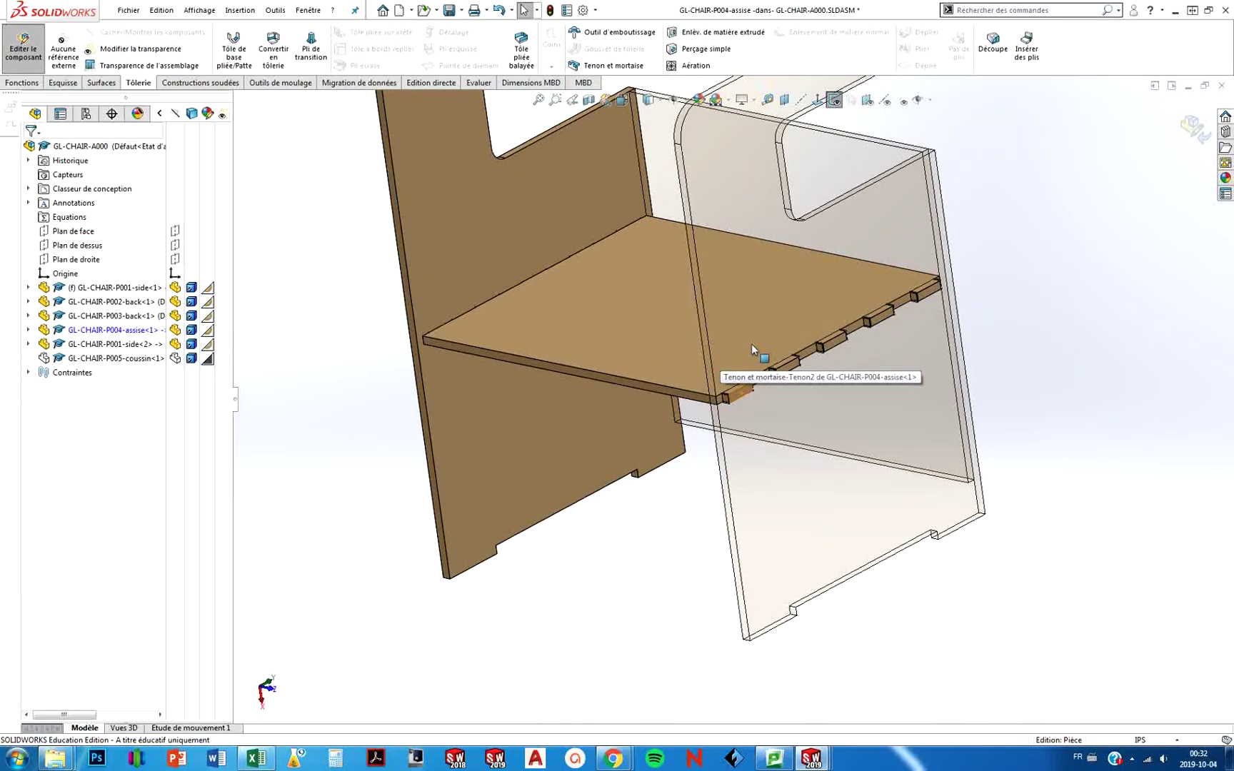
middle_click_drag(751, 343, 943, 254)
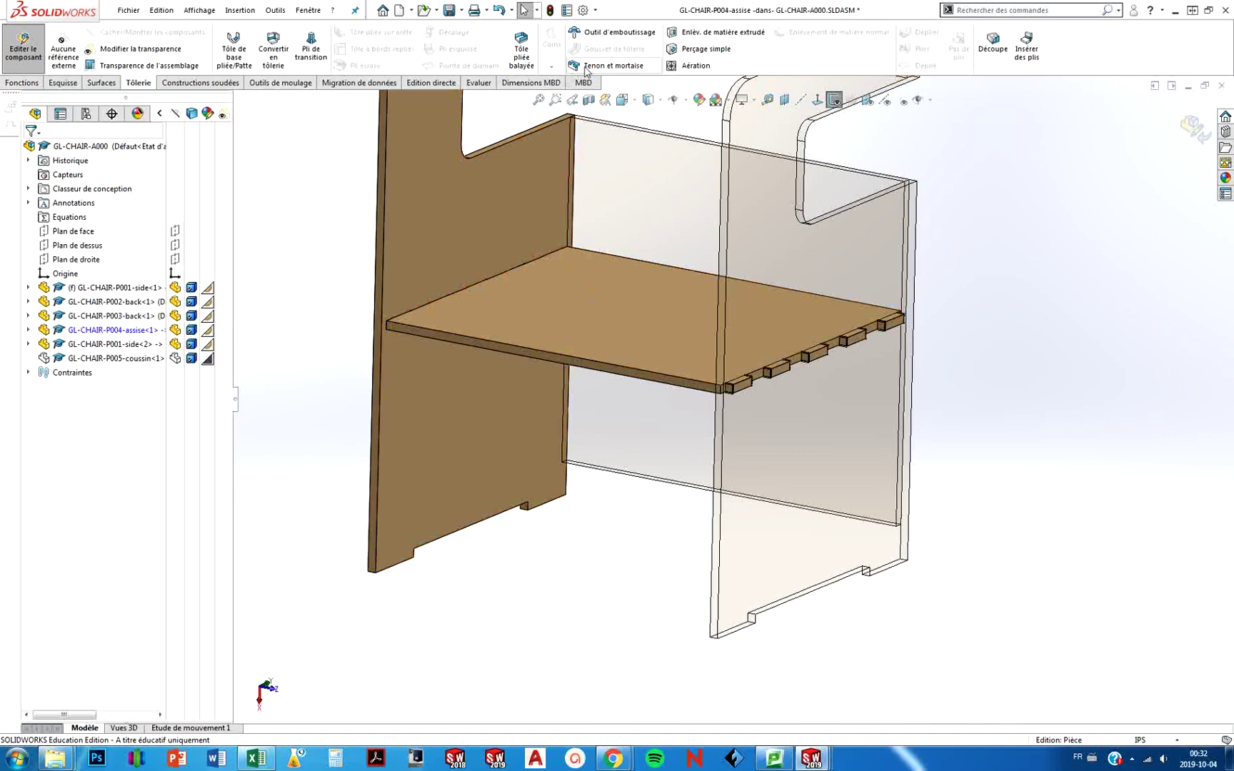
Begin a third tenon and mortise joint using the seat's upper rear edge and a face of the GL-CHAIR-P002-back panel.
scroll(637, 243, "down", 5)
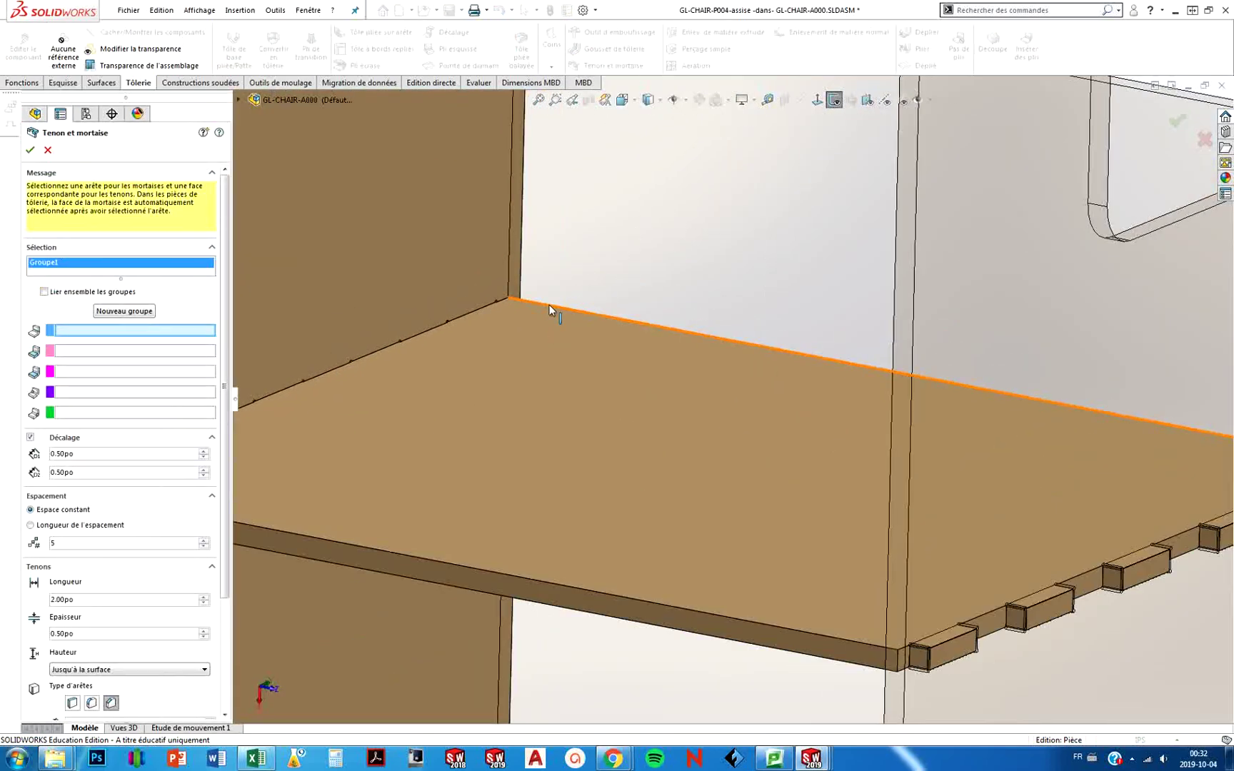
left_click(549, 304)
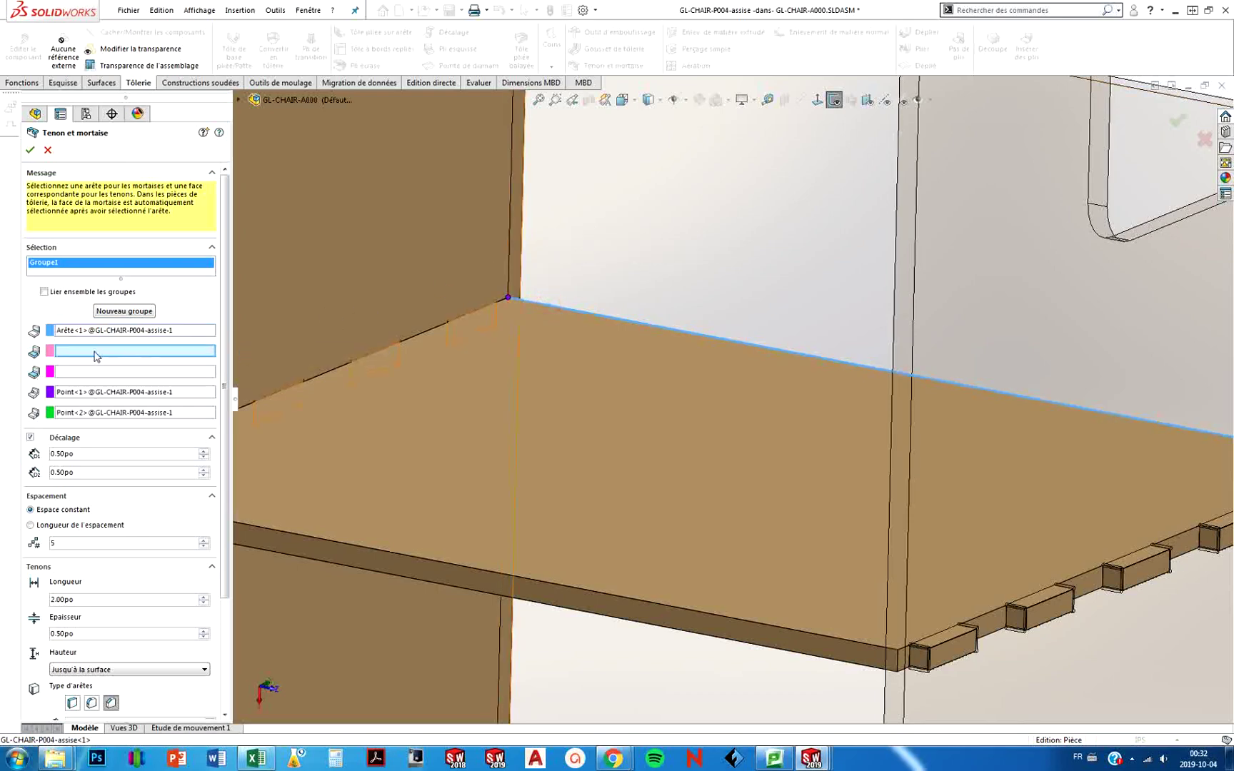
scroll(536, 324, "up", 6)
middle_click_drag(540, 305, 838, 262)
left_click(884, 251)
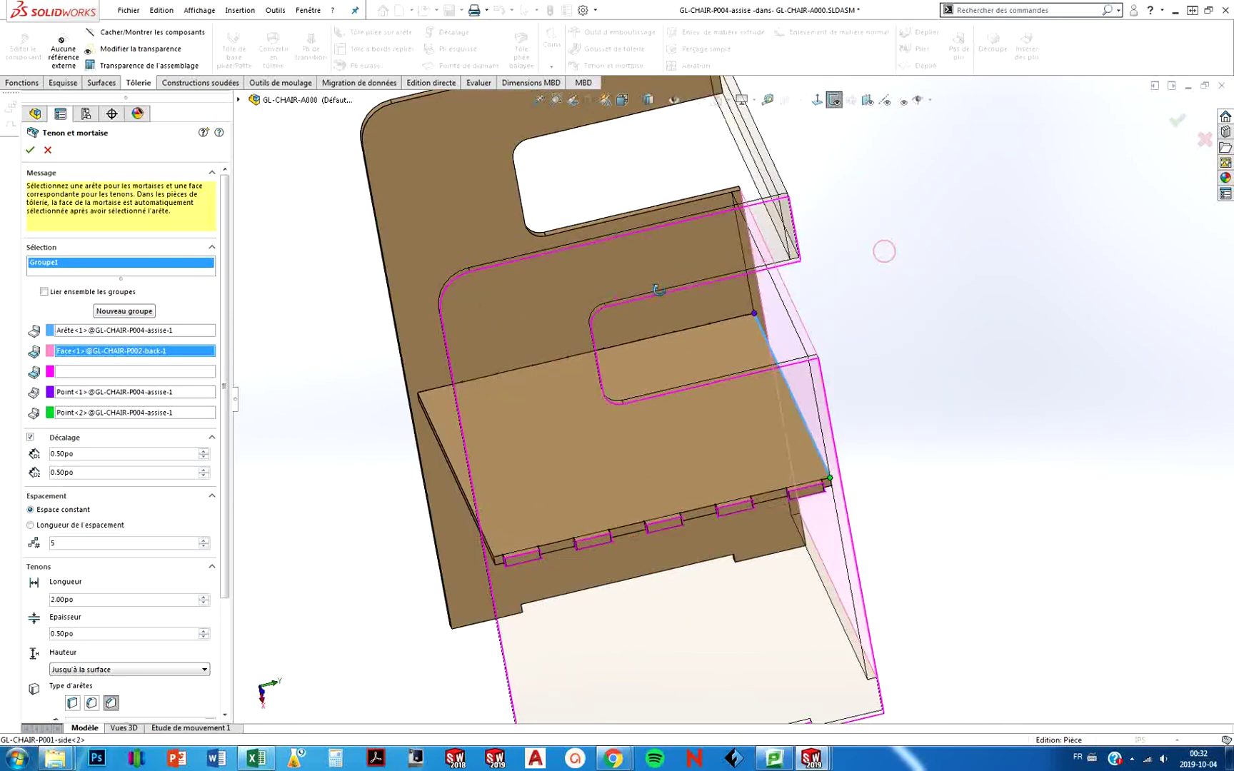
Hide the GL-CHAIR-P002-back panel and assign the seat's narrow rear face as the mortise face.
left_click(150, 373)
middle_click_drag(823, 390, 856, 422)
scroll(809, 476, "down", 5)
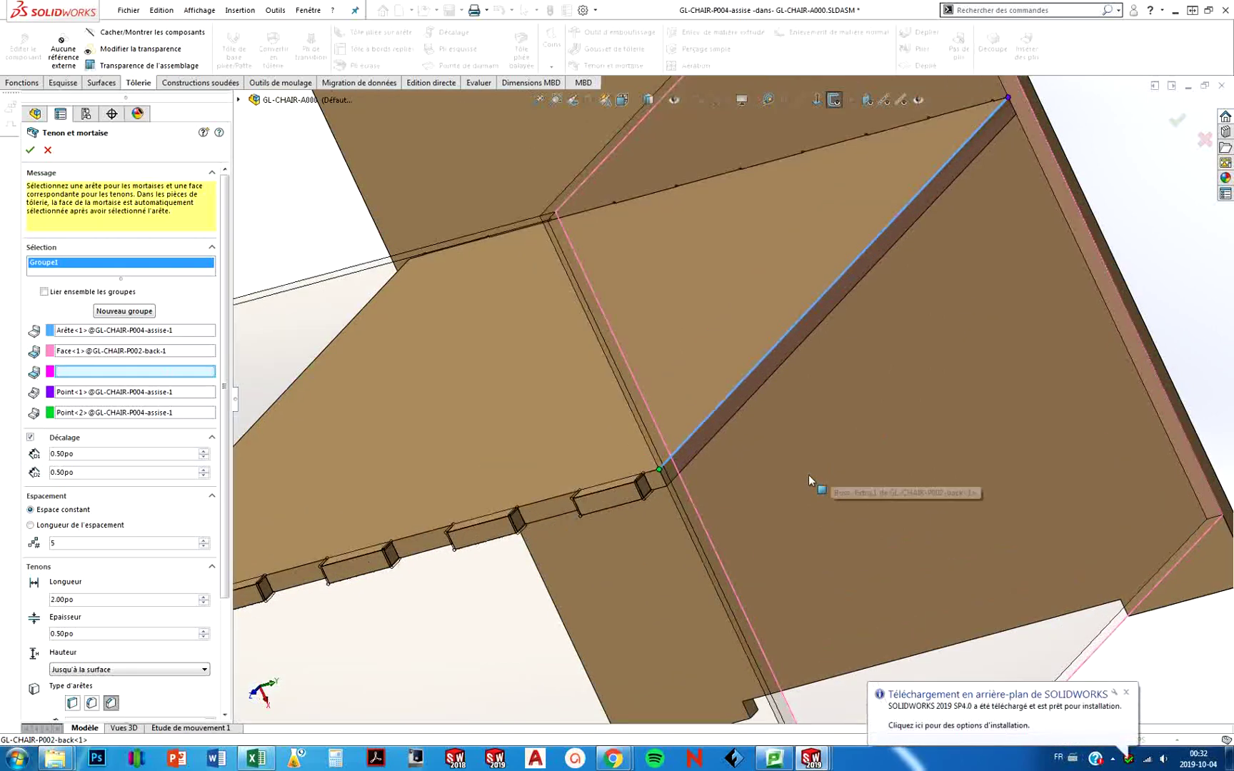
right_click(758, 444)
left_click(785, 564)
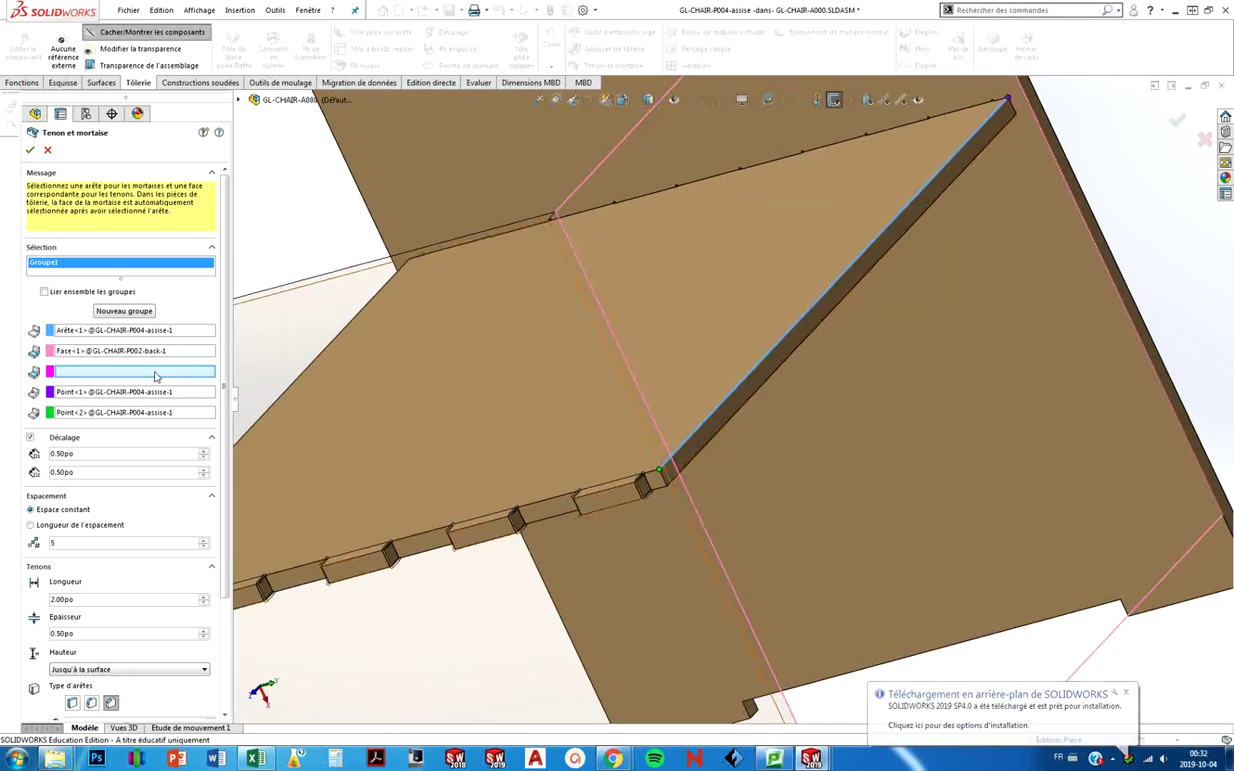
left_click(698, 434)
scroll(731, 439, "up", 3)
middle_click_drag(727, 437, 742, 521)
scroll(715, 428, "down", 2)
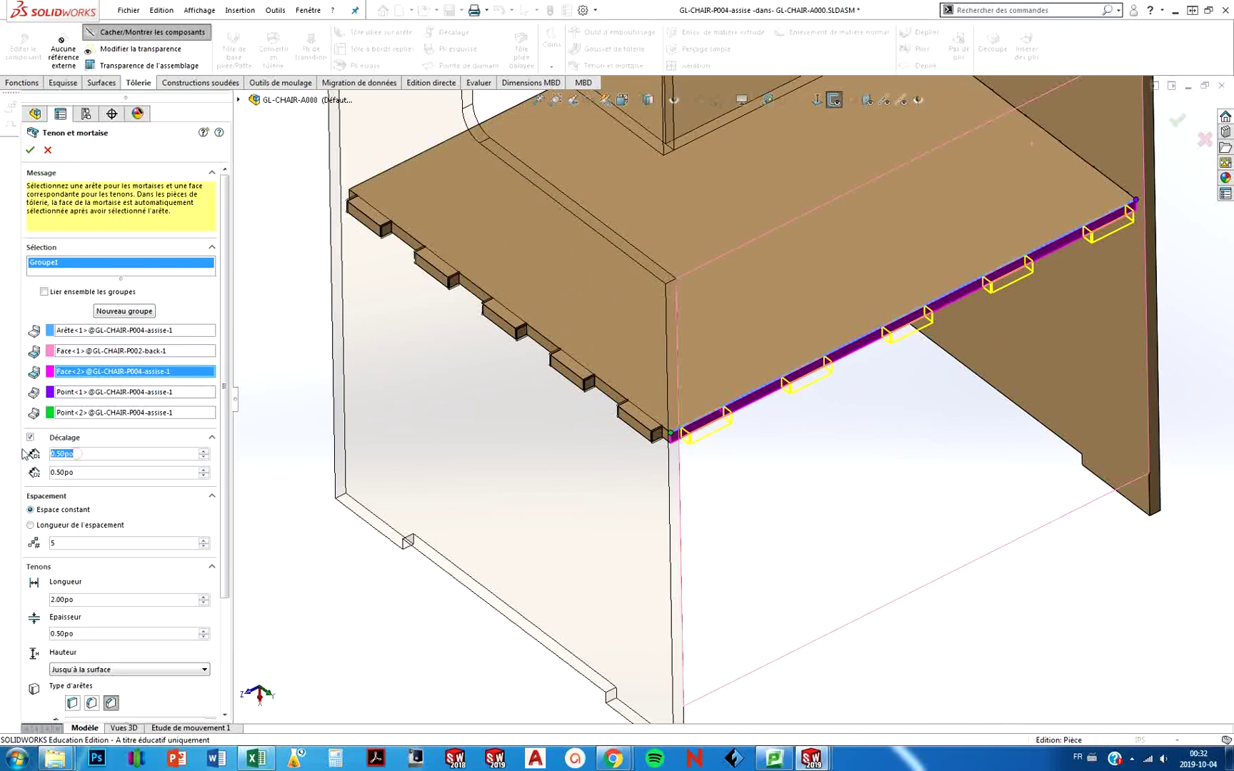
Set both the start and end offsets of the rear tenons to 1.00 po.
type("1")
key("Return")
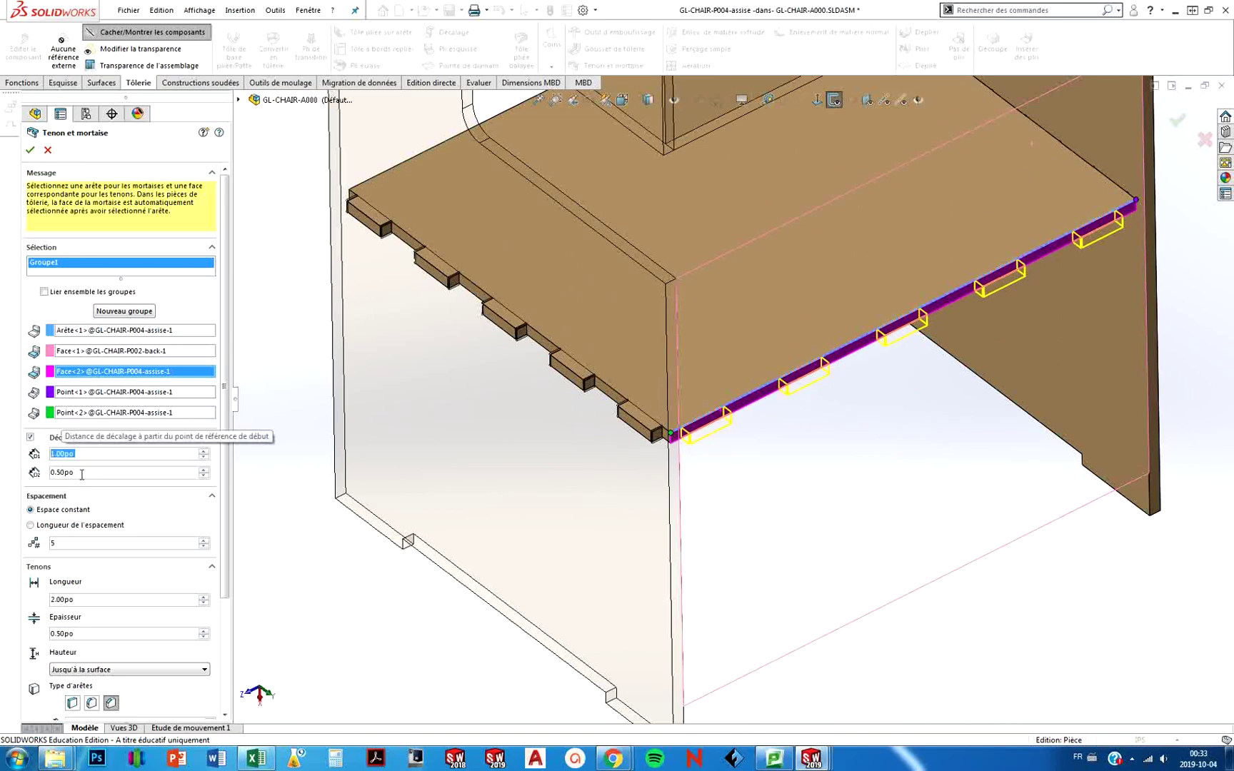
left_click(82, 473)
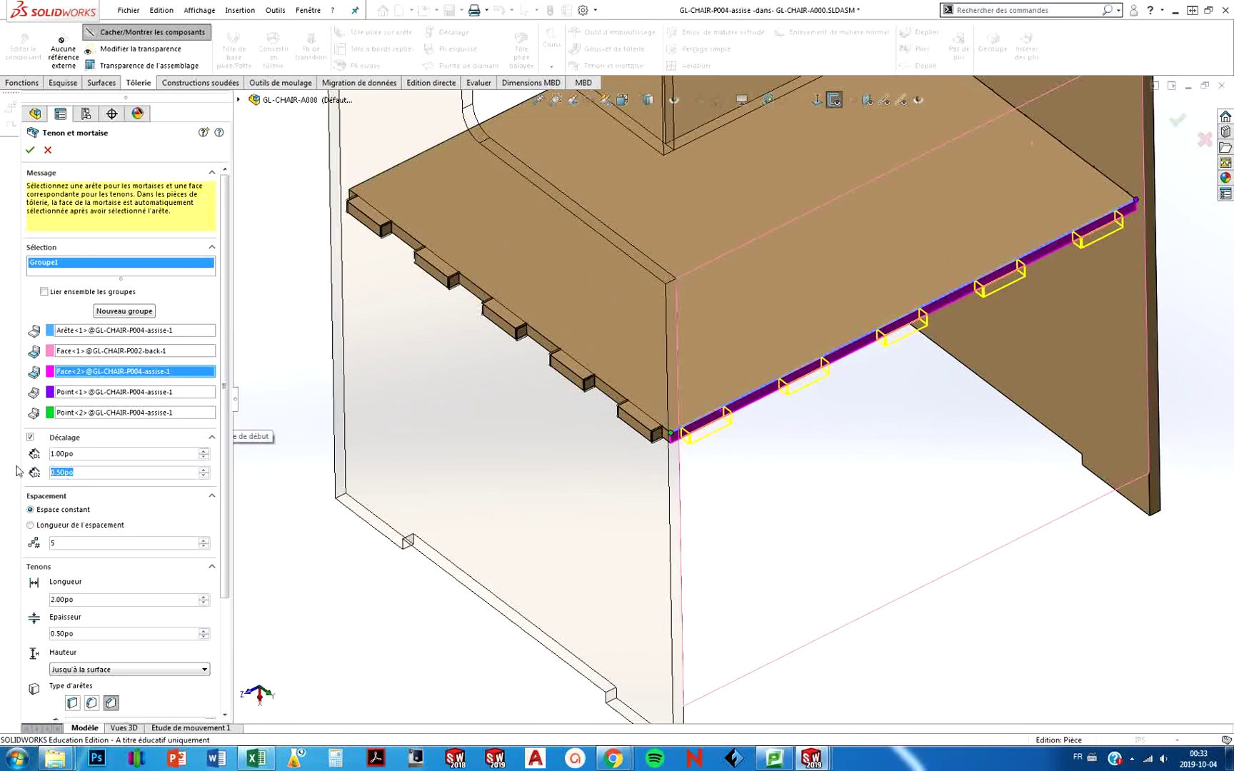
type("1")
key("Return")
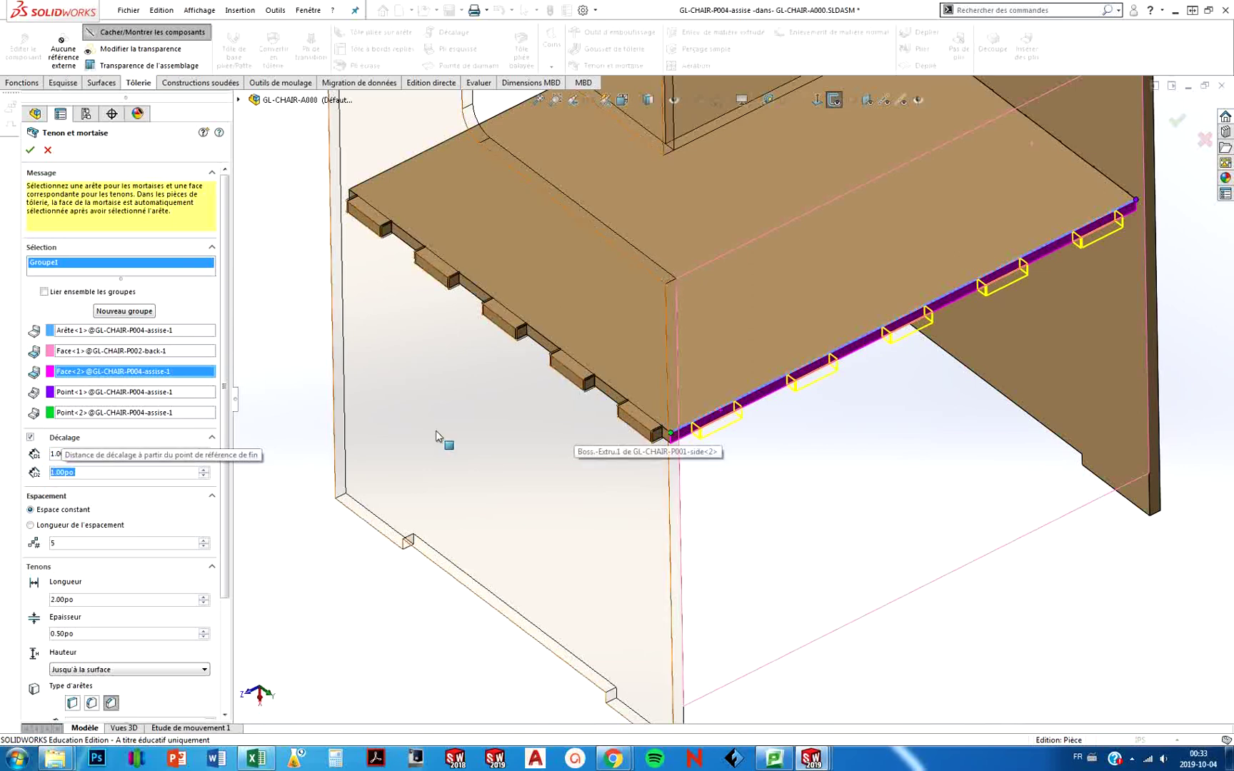
Choose the last of the four mortise corner types and create the joint between the seat and the back panel.
left_click_drag(227, 527, 244, 655)
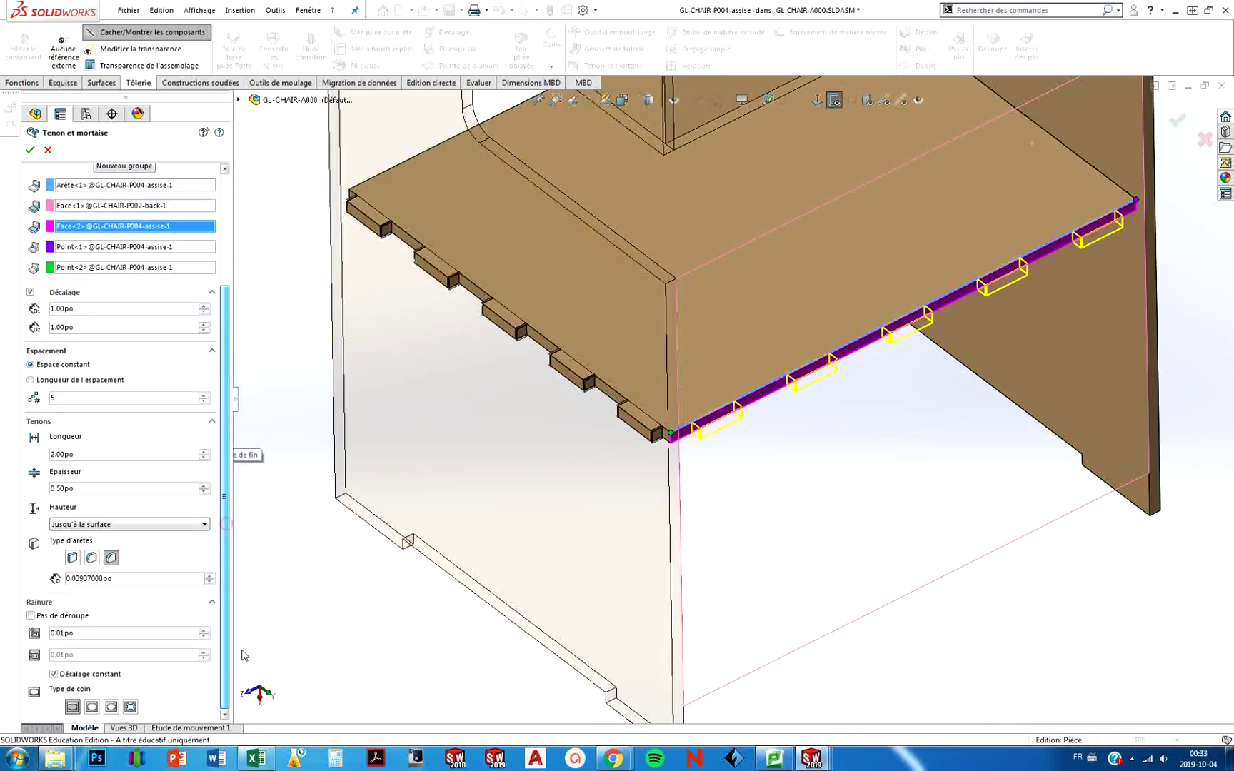
left_click(131, 707)
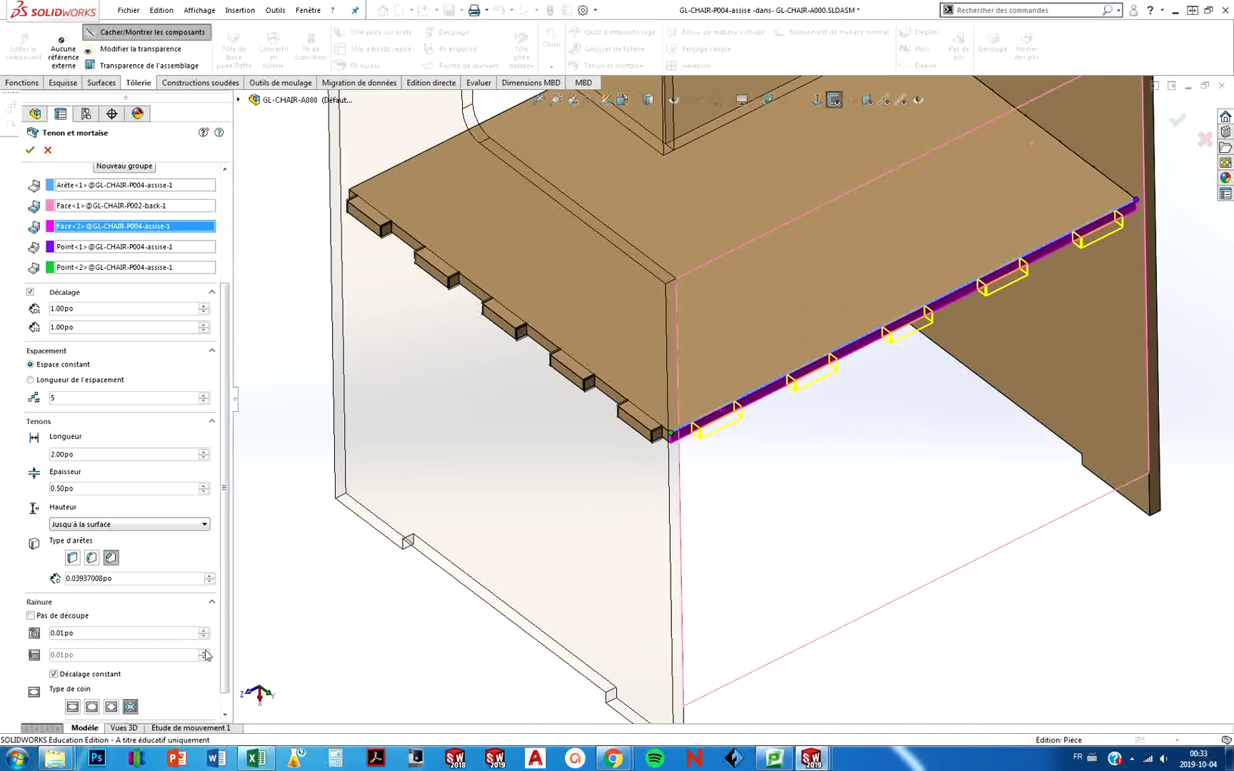
left_click(29, 152)
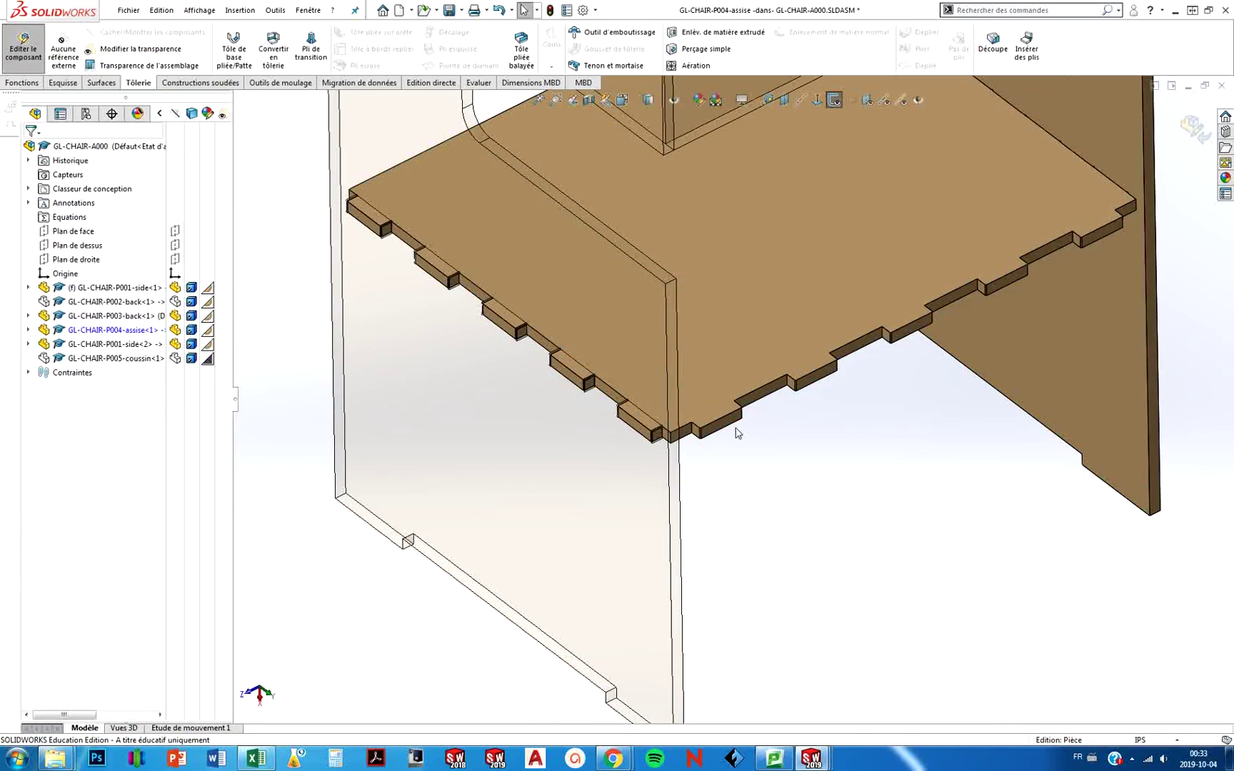
Show the hidden GL-CHAIR-P002-back panel again in the assembly.
scroll(738, 433, "up", 3)
middle_click_drag(765, 404, 774, 359)
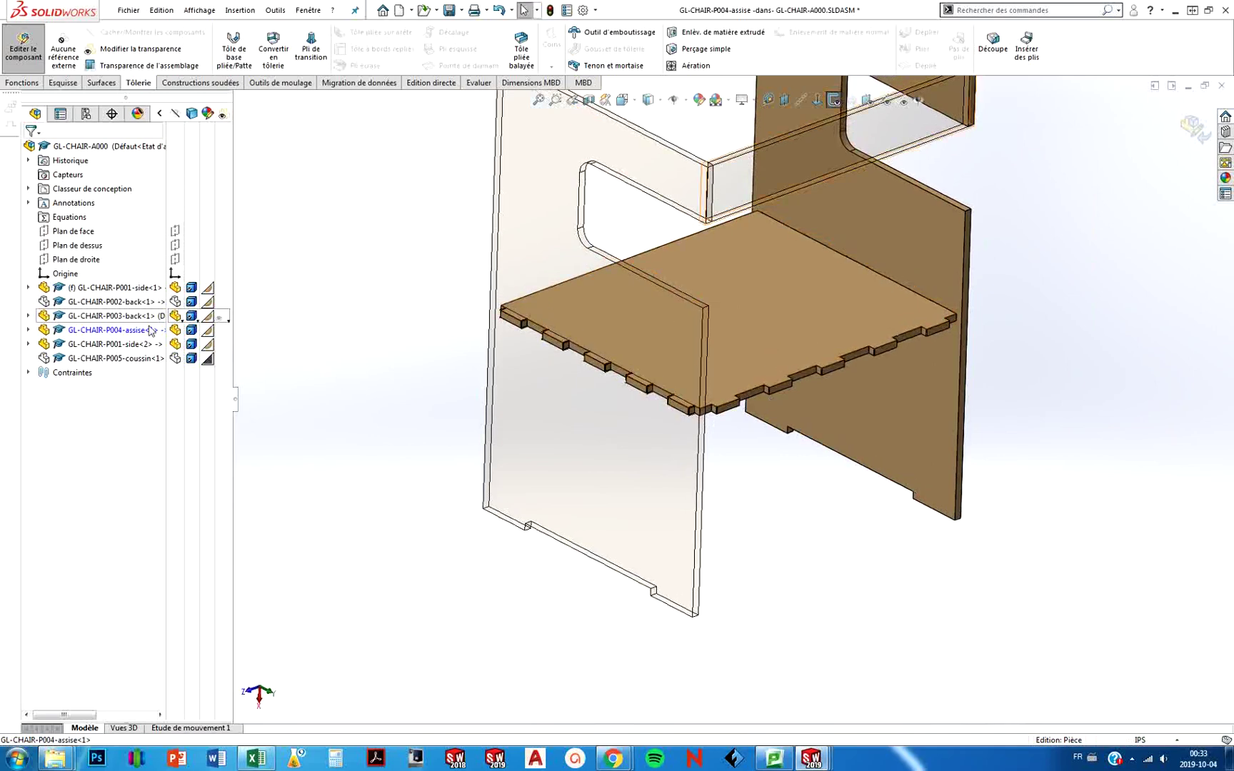
left_click(175, 301)
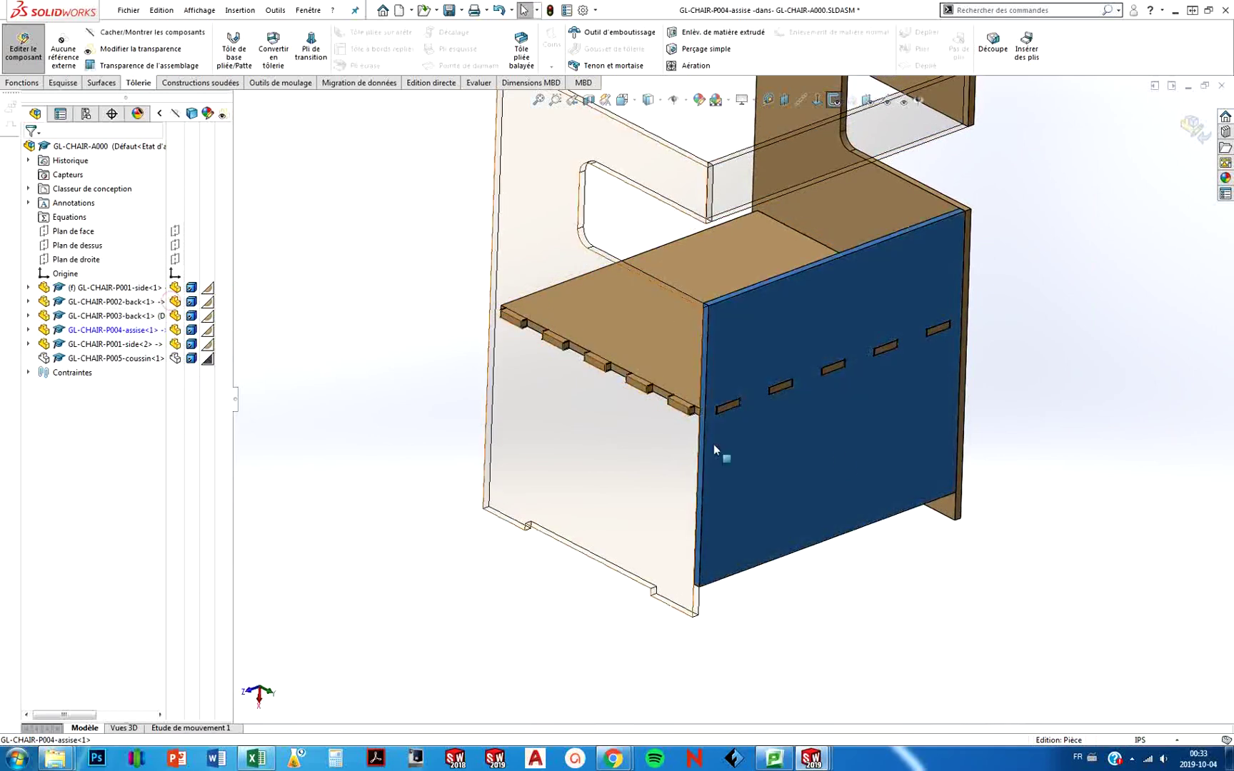
Examine the mortise openings and their corner shapes in the GL-CHAIR-P002-back panel up close.
scroll(714, 446, "down", 10)
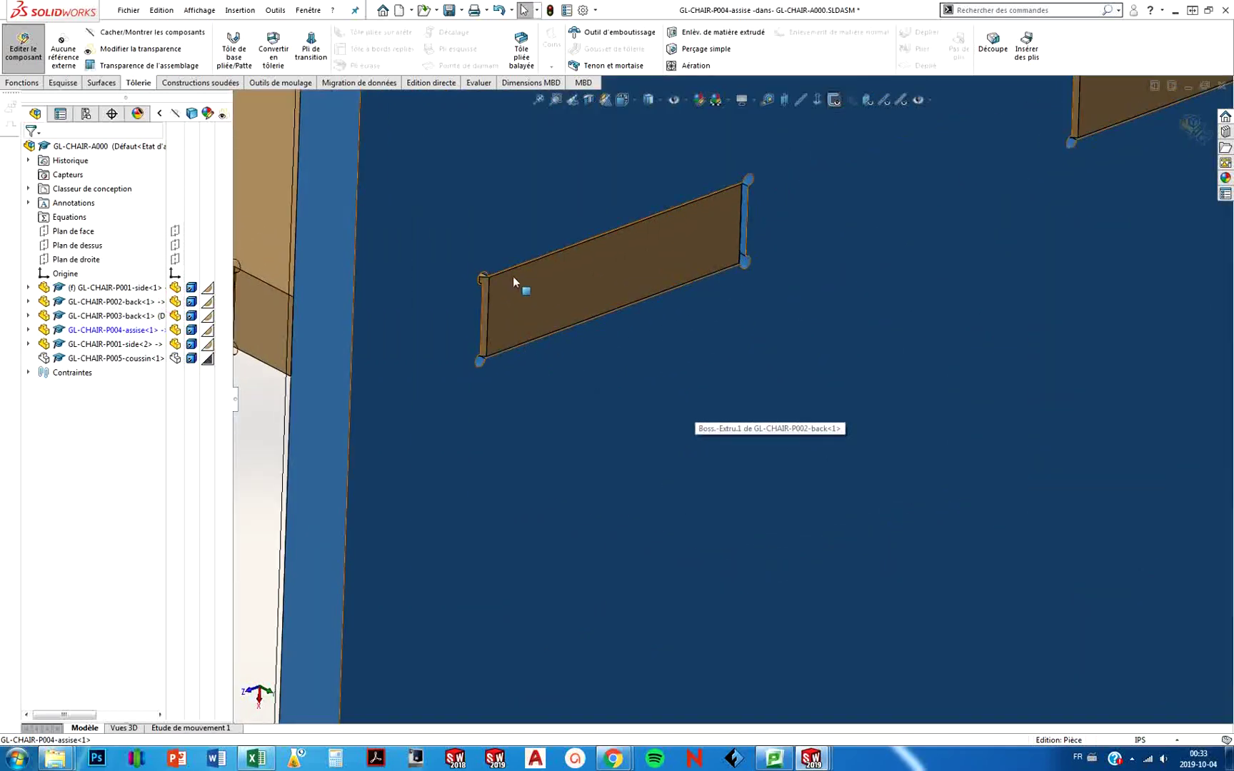
middle_click_drag(488, 283, 395, 231)
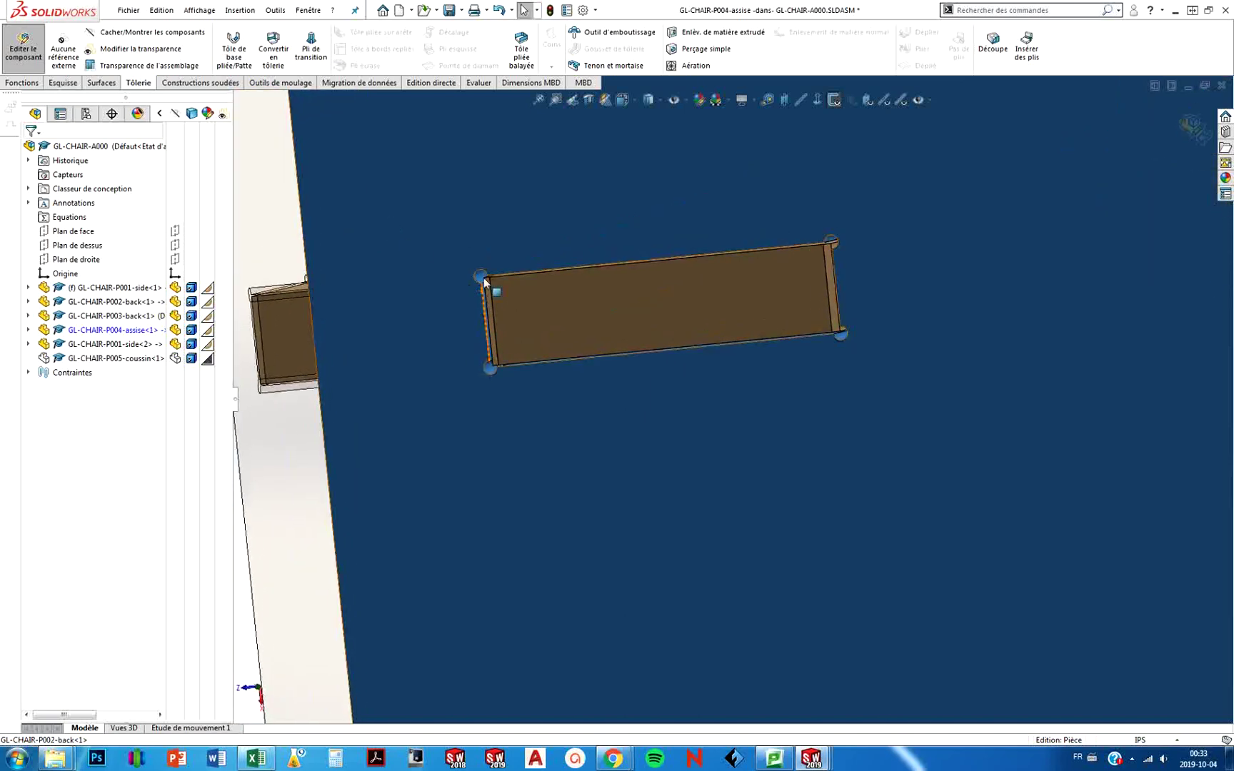
scroll(508, 291, "up", 7)
middle_click_drag(508, 292, 497, 343)
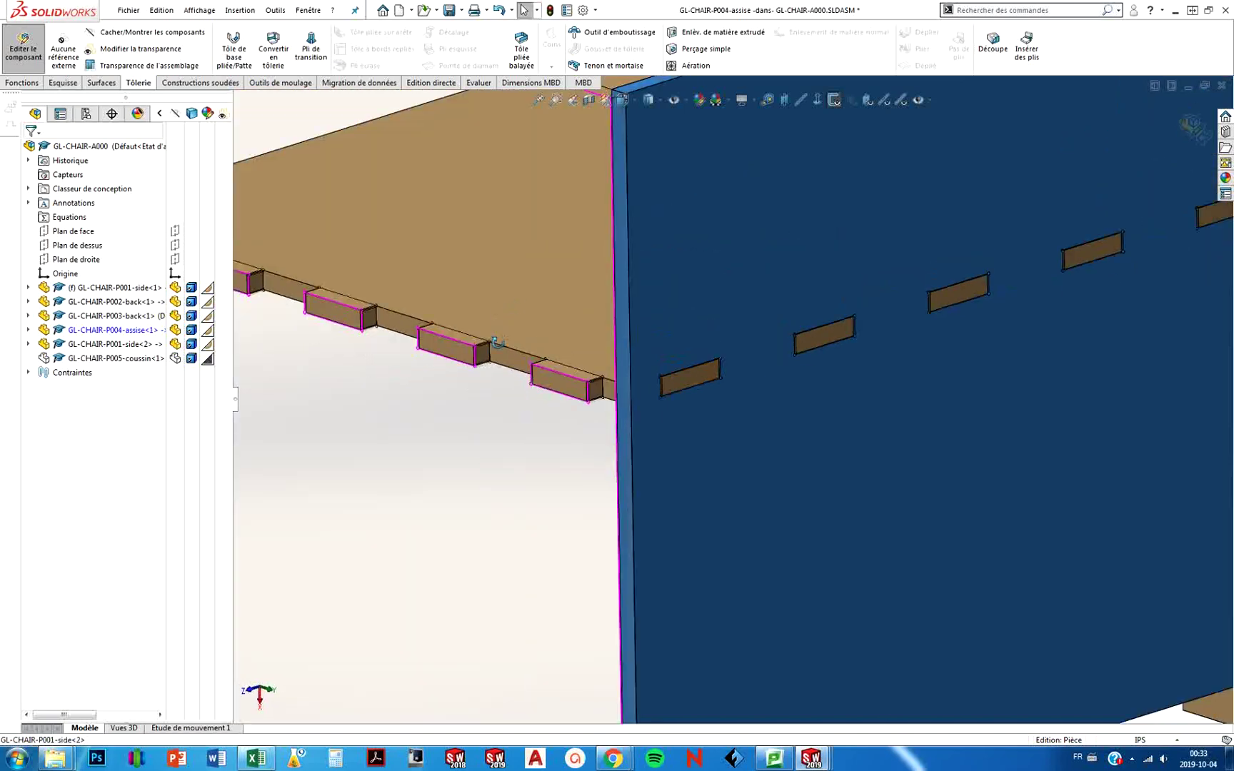
scroll(498, 343, "up", 8)
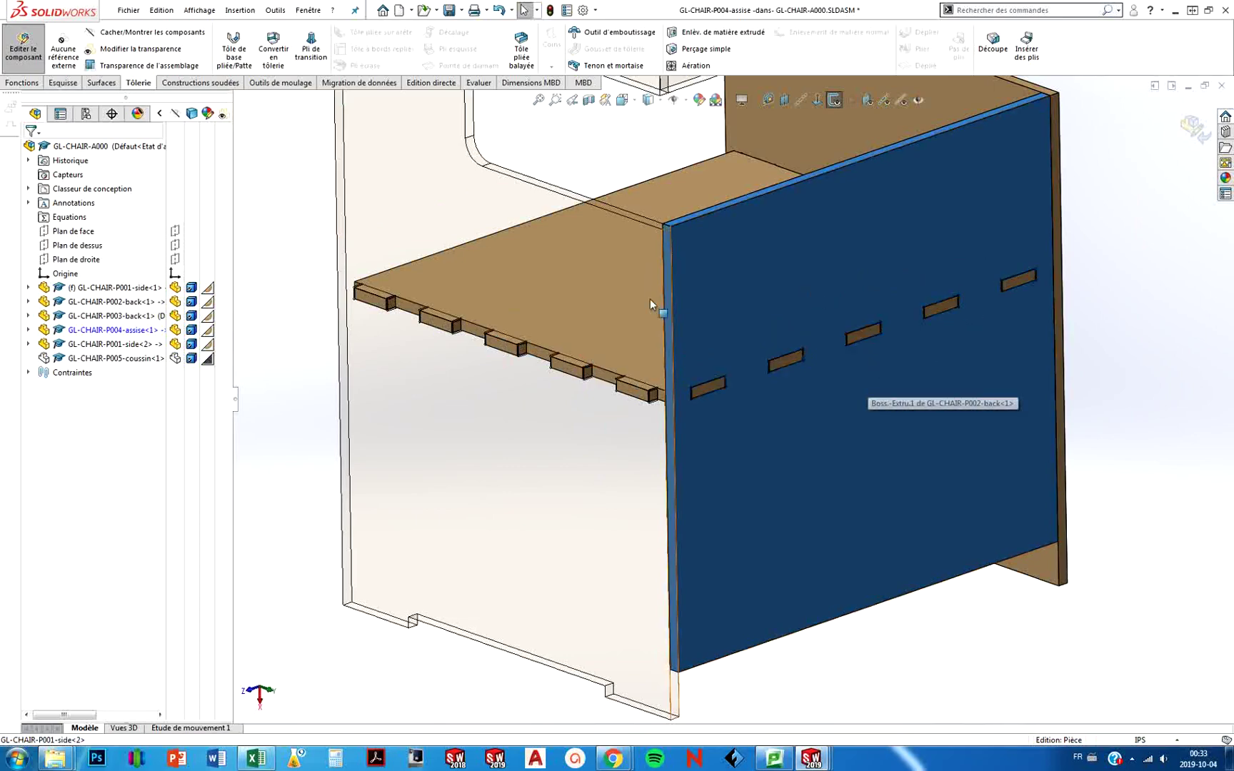
middle_click_drag(653, 283, 781, 360)
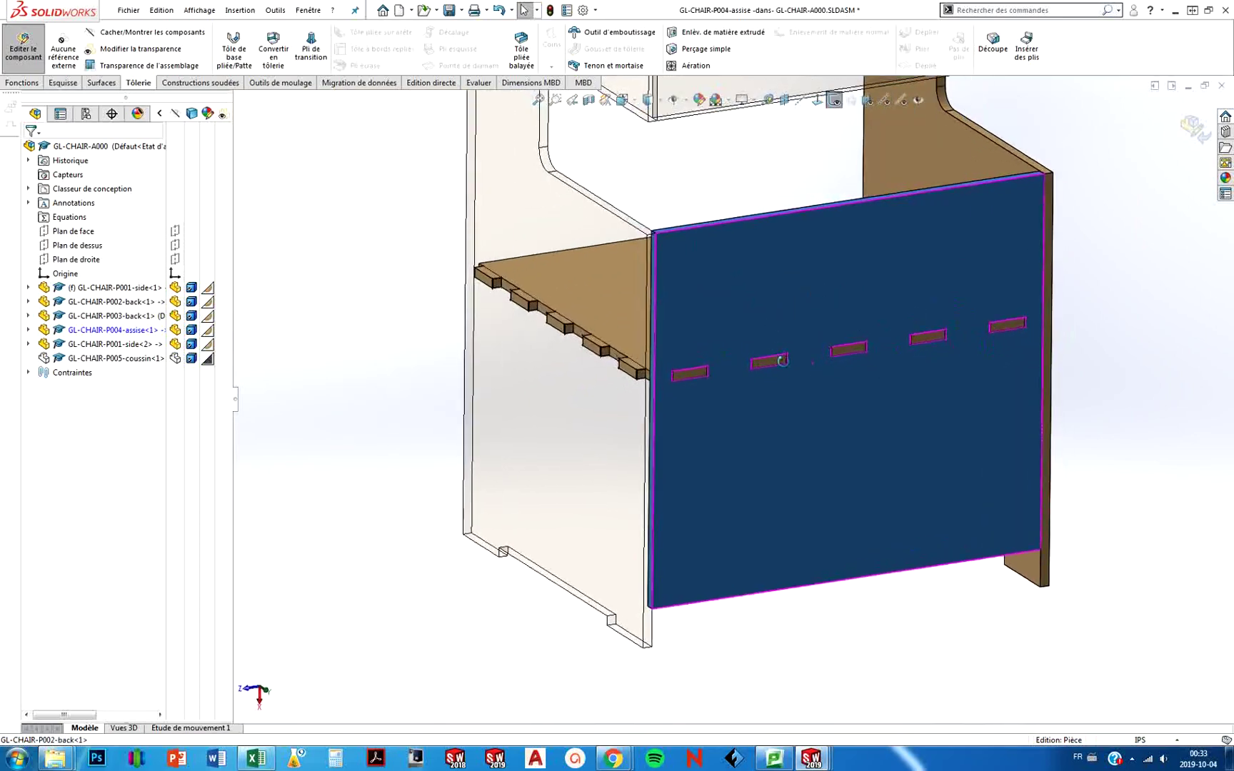
scroll(774, 368, "down", 3)
scroll(707, 422, "up", 5)
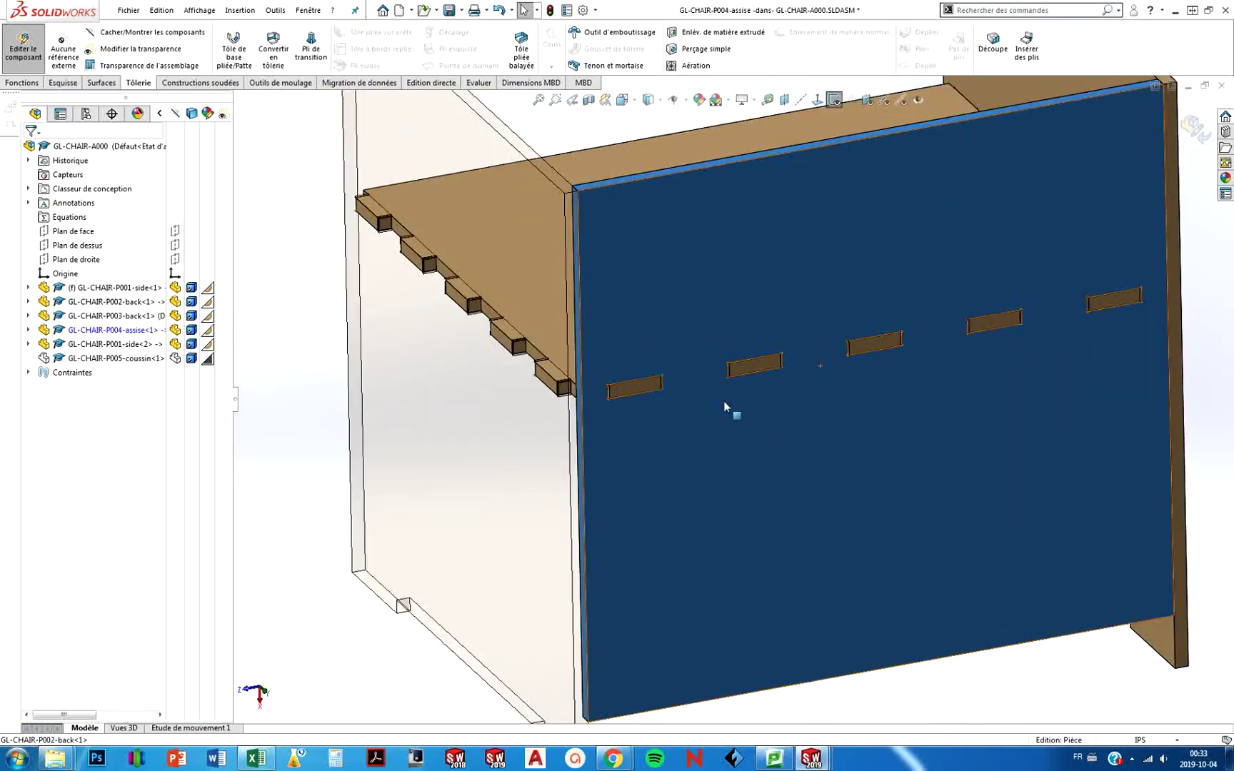
scroll(571, 354, "down", 3)
scroll(576, 361, "up", 4)
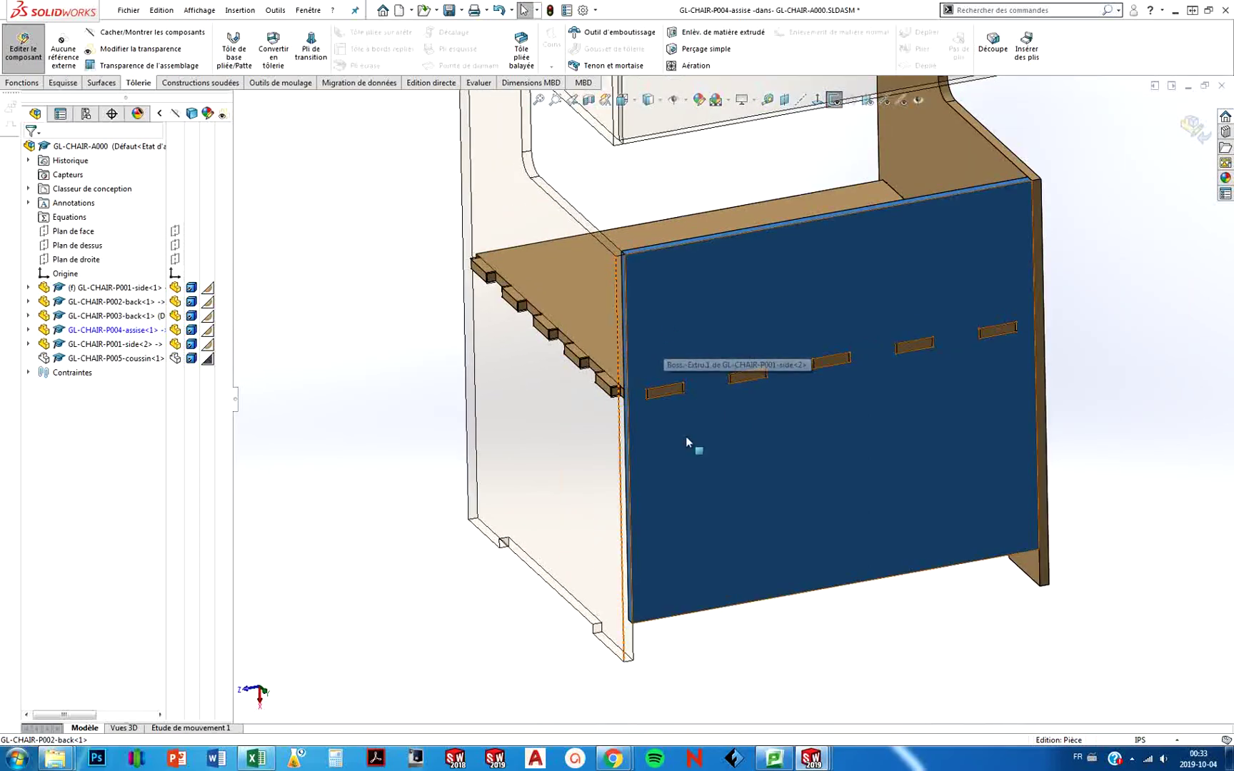
Clear the back panel selection, finish editing the seat part in context and return to the whole chair assembly.
left_click(353, 374)
middle_click_drag(369, 315, 380, 229)
key("f")
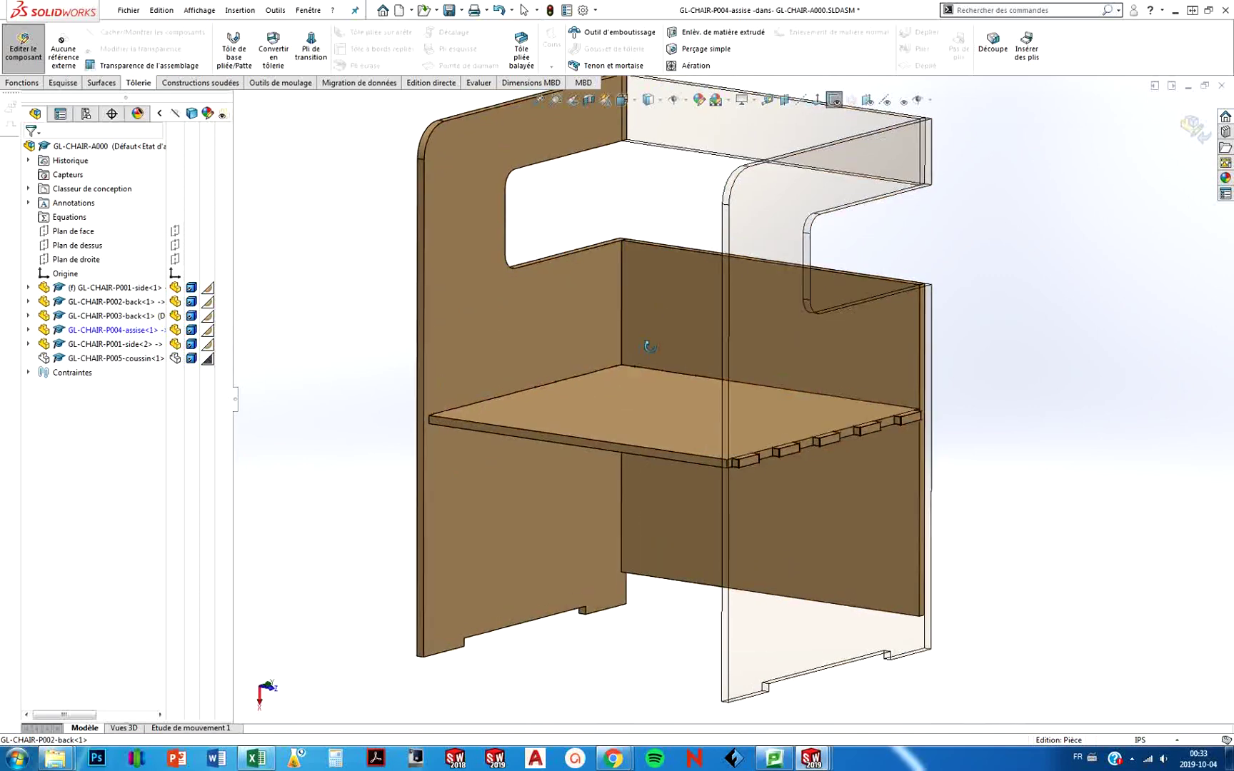
scroll(710, 463, "down", 3)
scroll(418, 425, "up", 1)
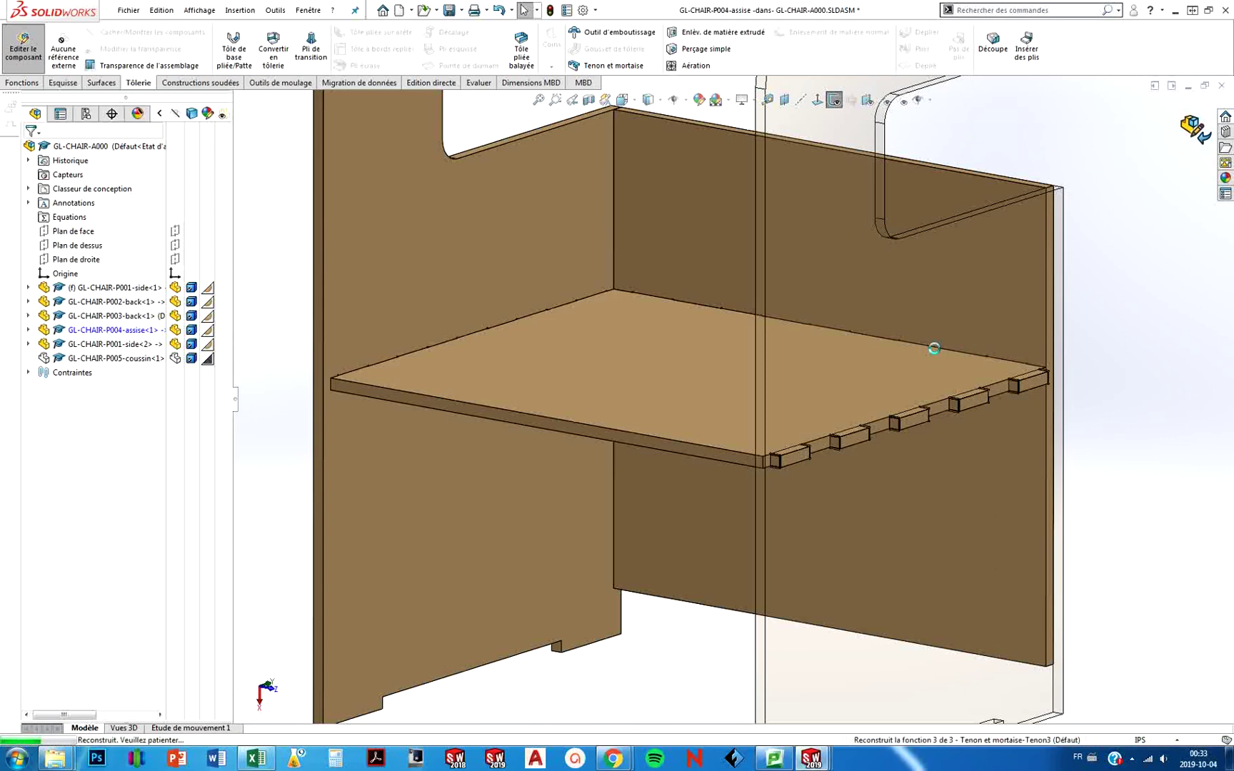
scroll(936, 344, "up", 5)
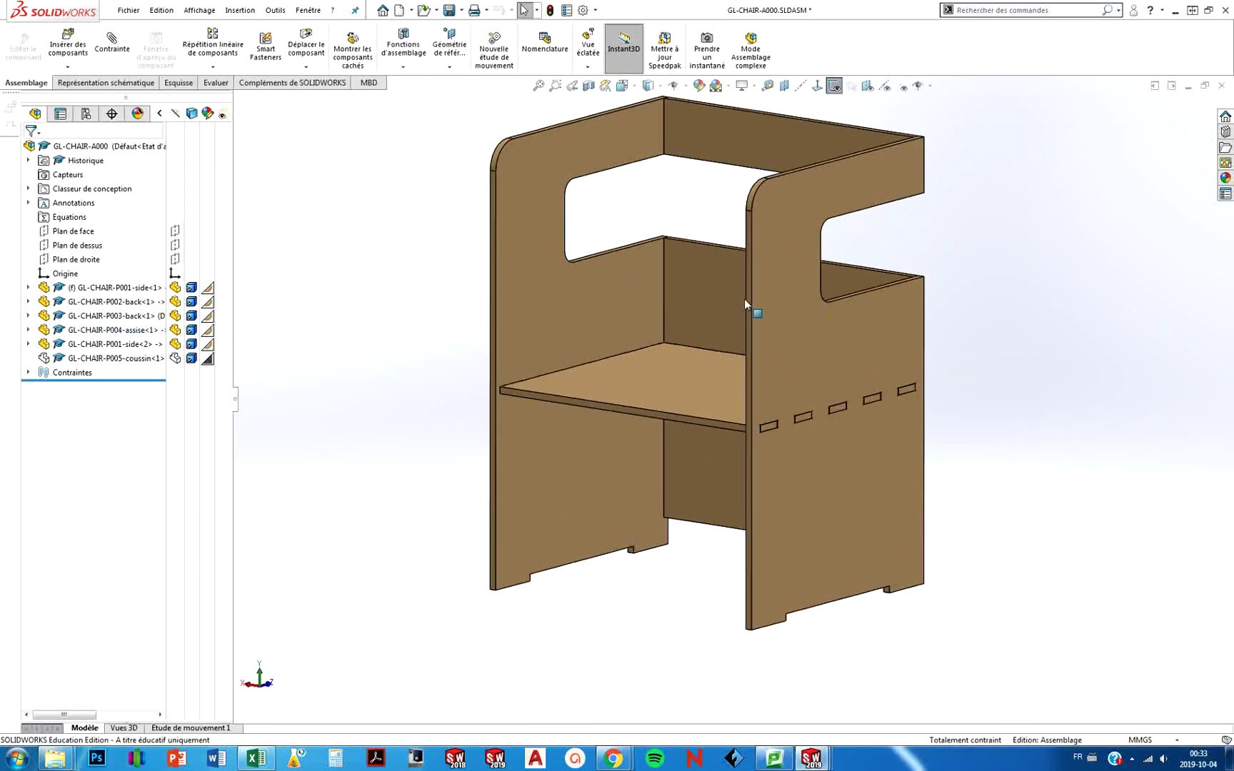
Show the hidden GL-CHAIR-P005-coussin cushion on the seat and clear the selection.
left_click(175, 358)
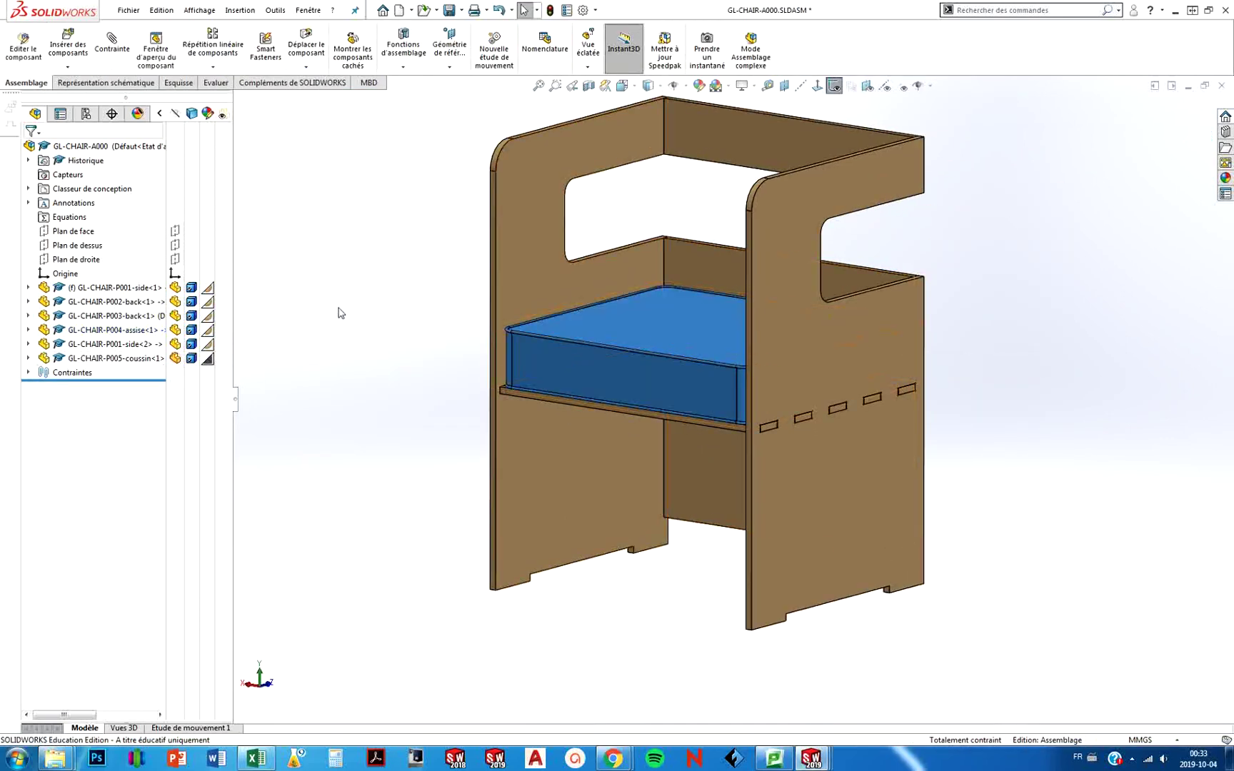
middle_click_drag(352, 337, 333, 322)
left_click(331, 322)
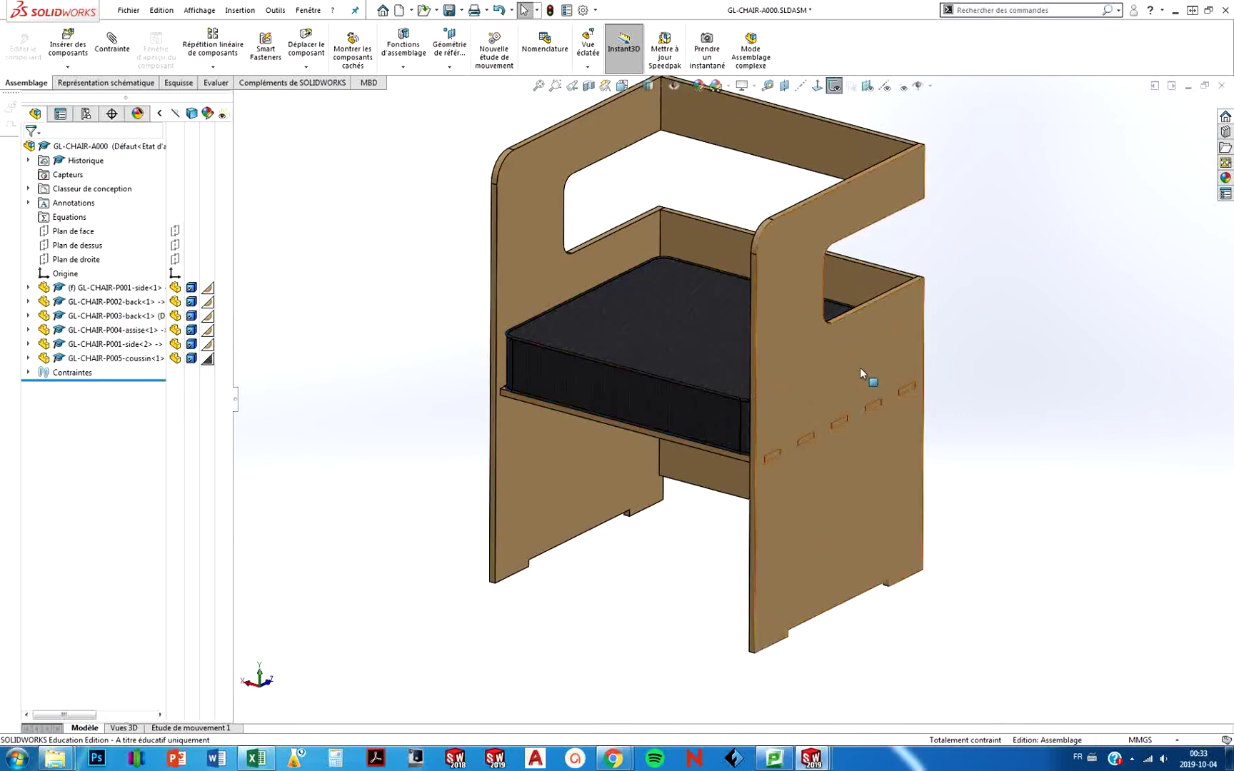
Open the display settings for RealView graphics, shadows, ambient occlusion and perspective.
left_click(754, 86)
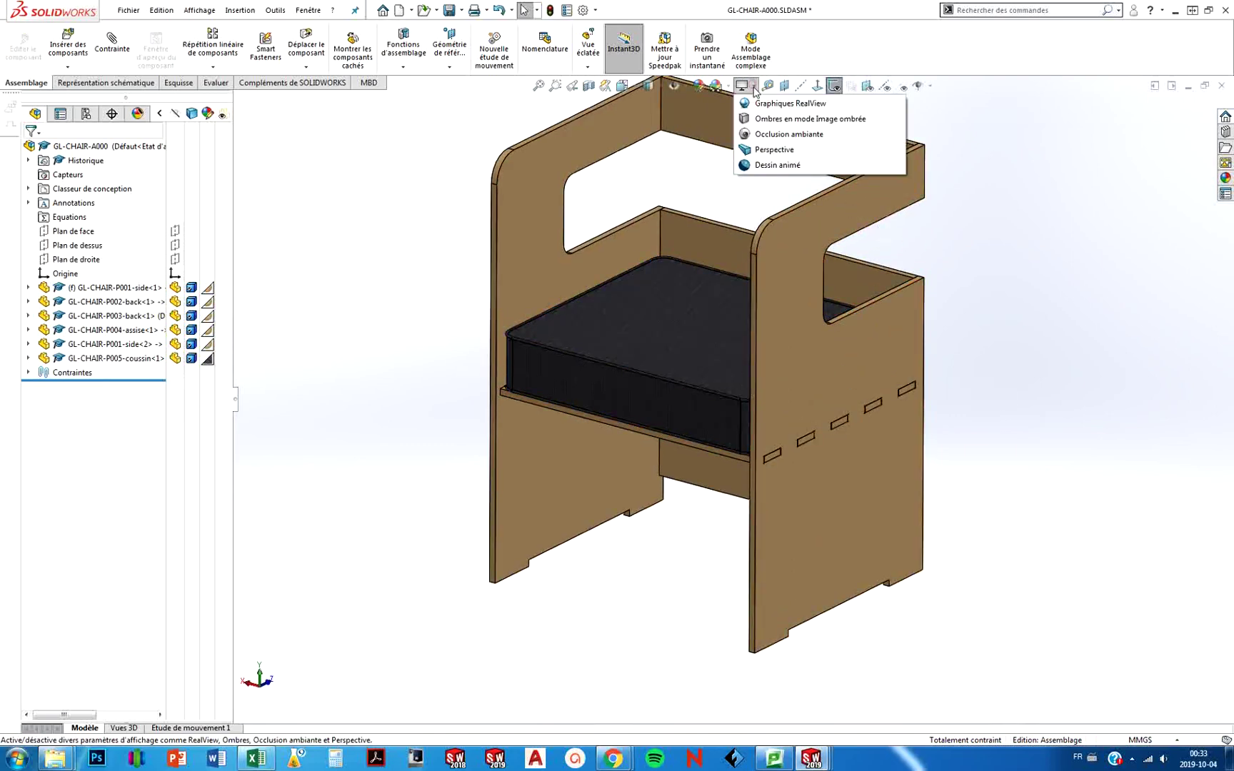